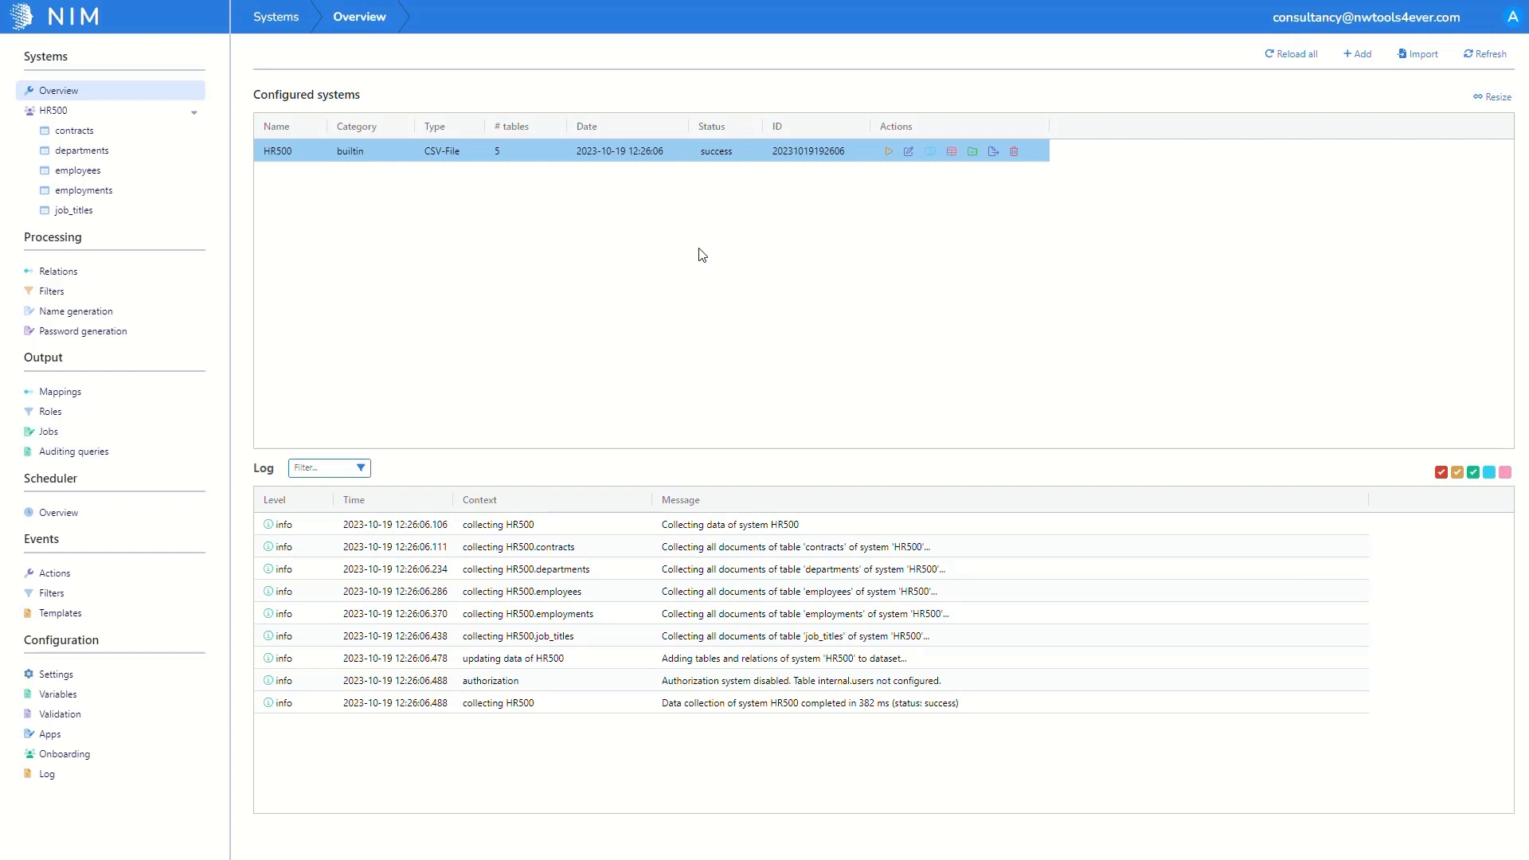
Step: Create an Active Directory system named 'AD' and save it
left_click(1364, 57)
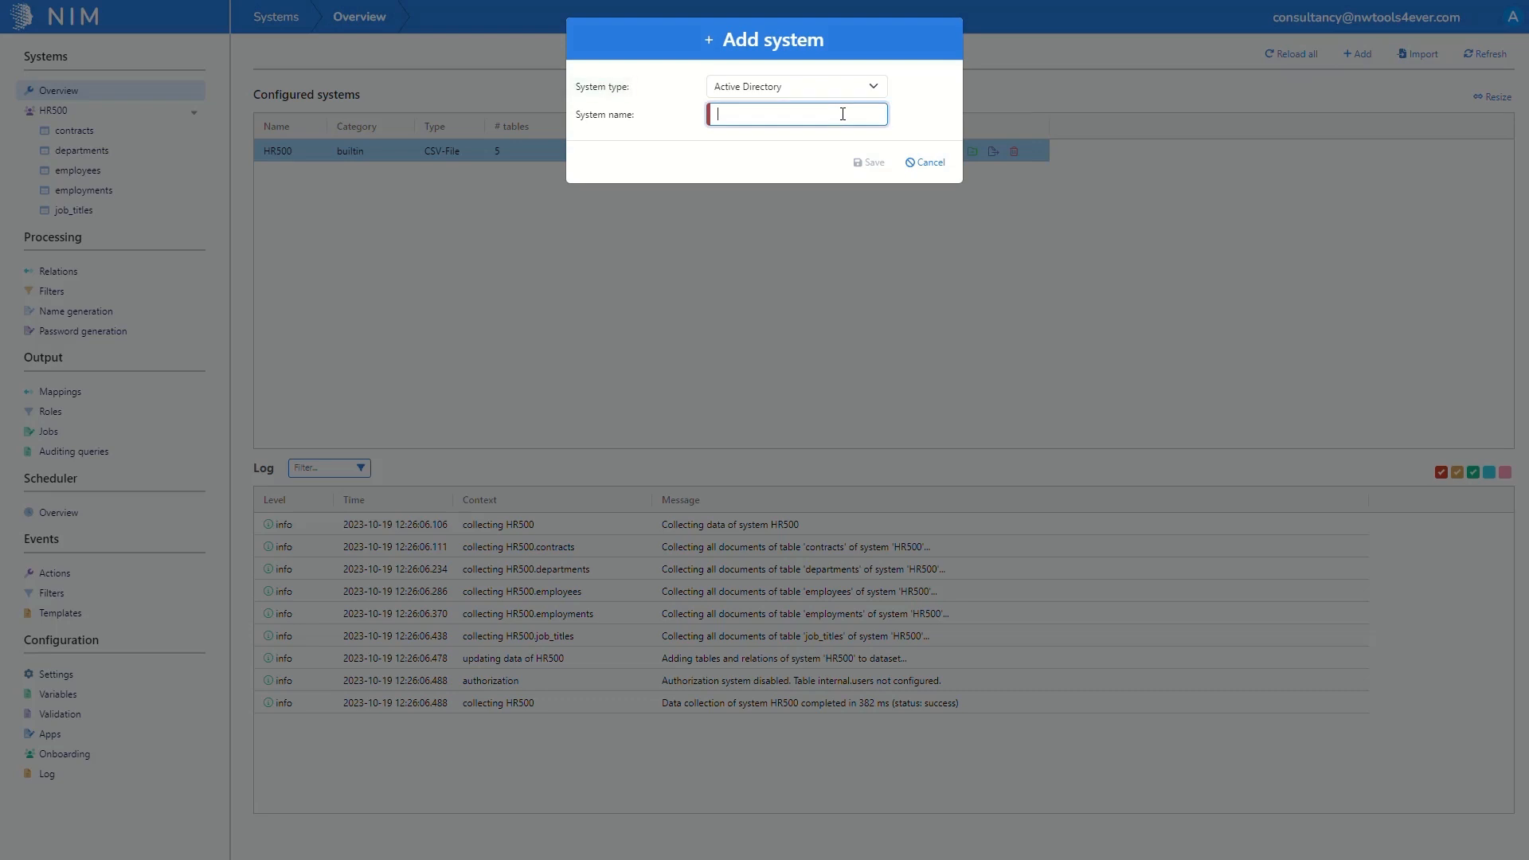
type("AD")
left_click(867, 163)
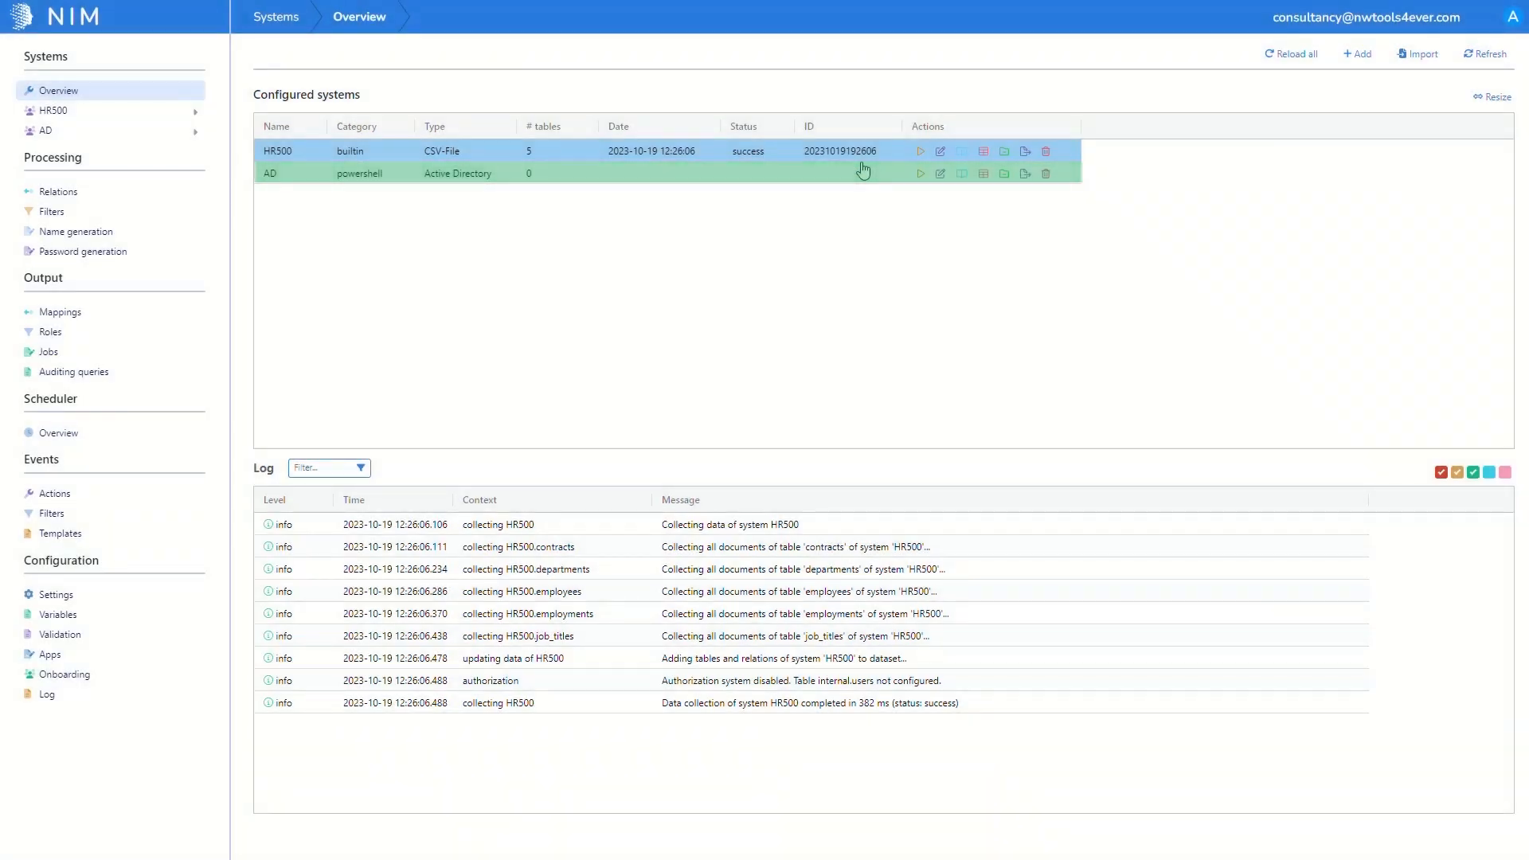
Step: Enter t4edemo.com as the AD system's domain, pass the connection test, and save
left_click(940, 173)
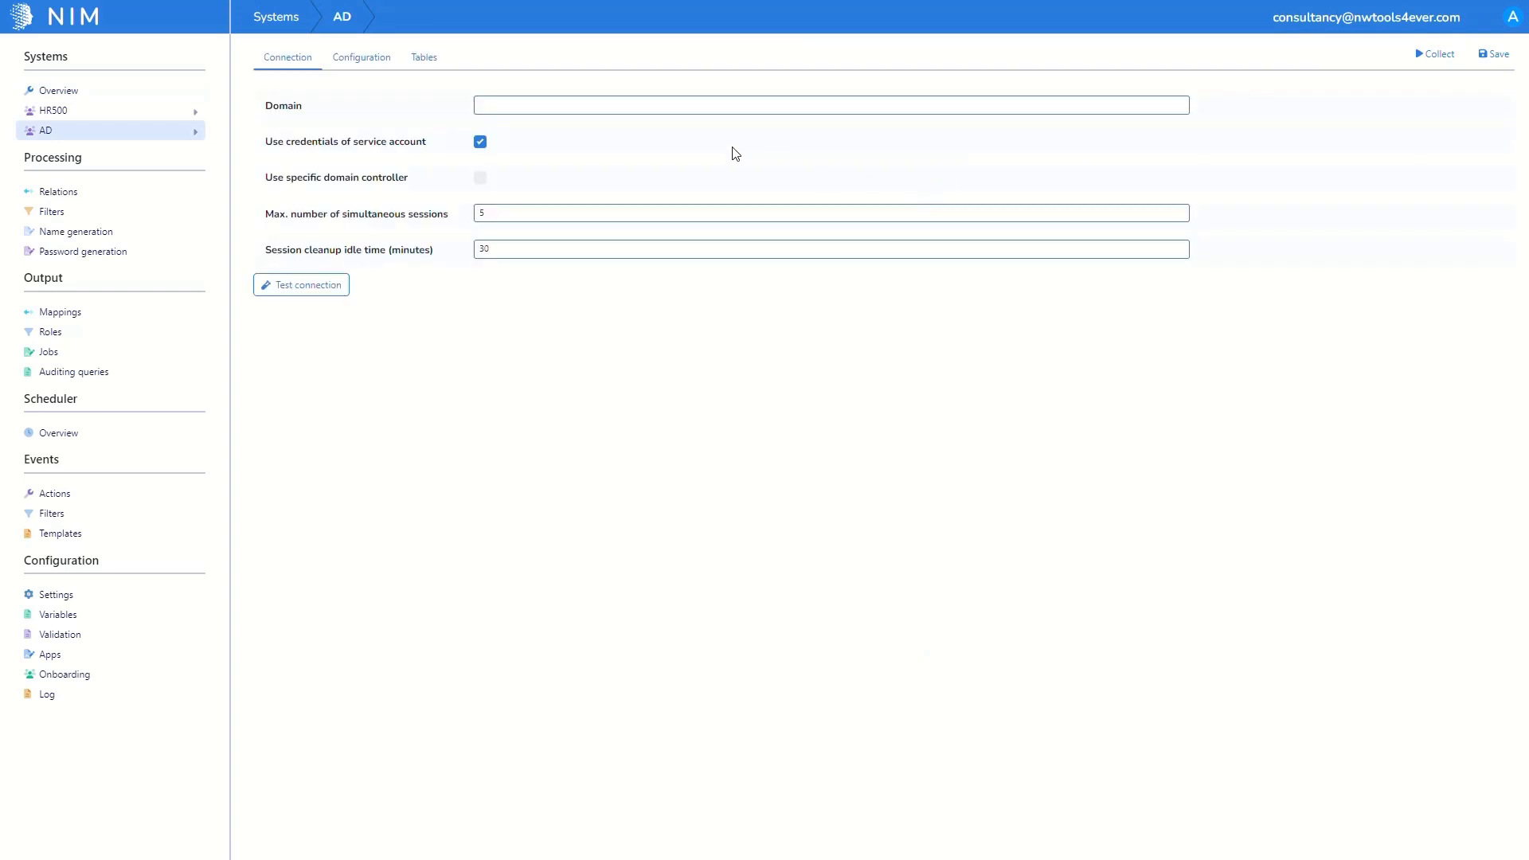
left_click(647, 110)
type("t4edemo.com")
left_click(339, 285)
left_click(1486, 58)
left_click(343, 64)
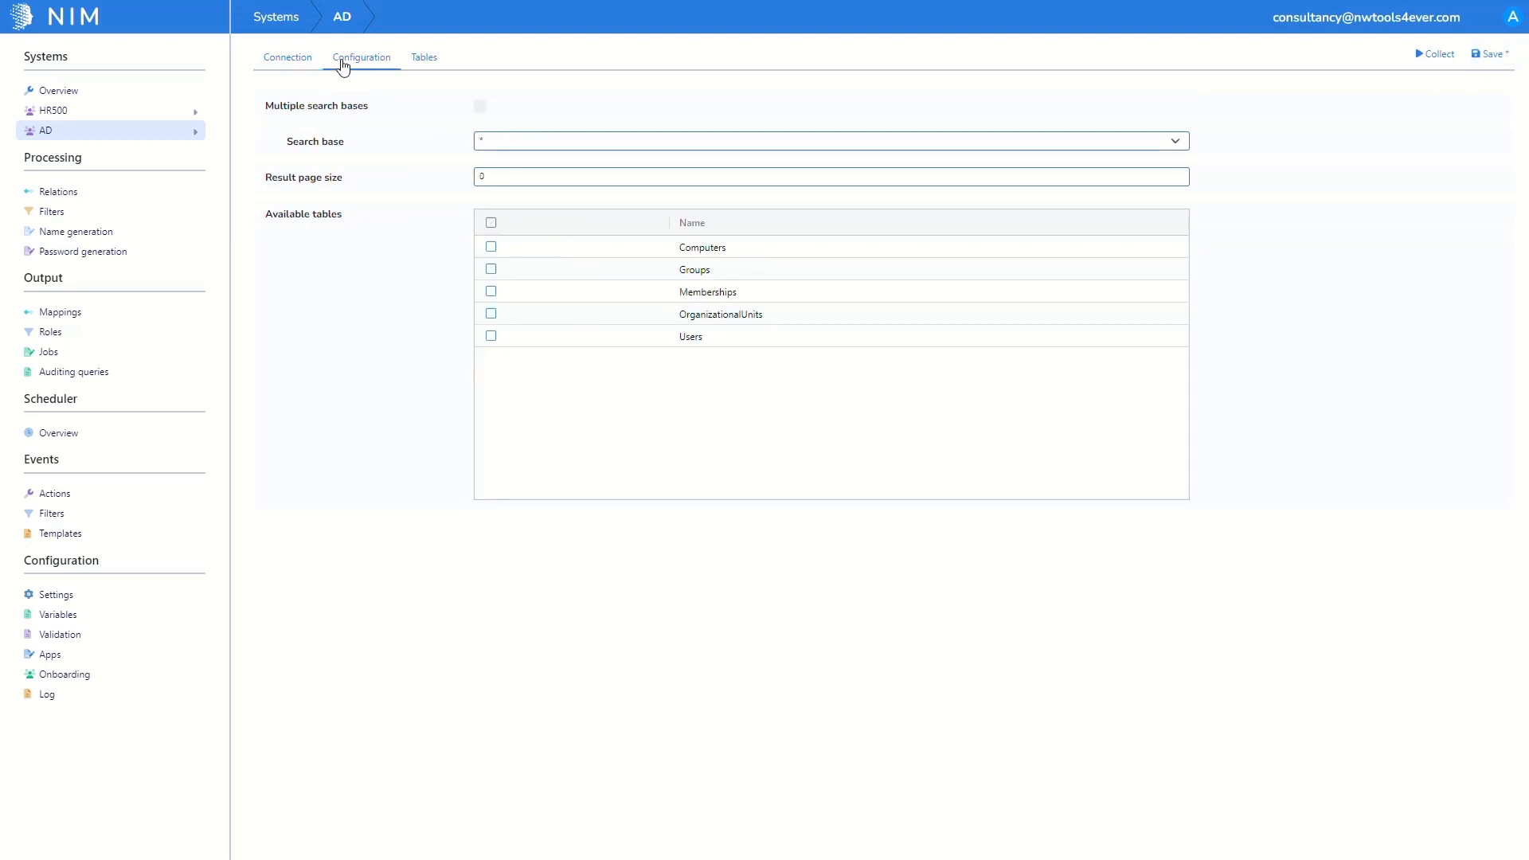
Step: Set the search base to t4edemo.com/docs and enable Groups, Memberships, OrganizationalUnits and Users tables
left_click(500, 142)
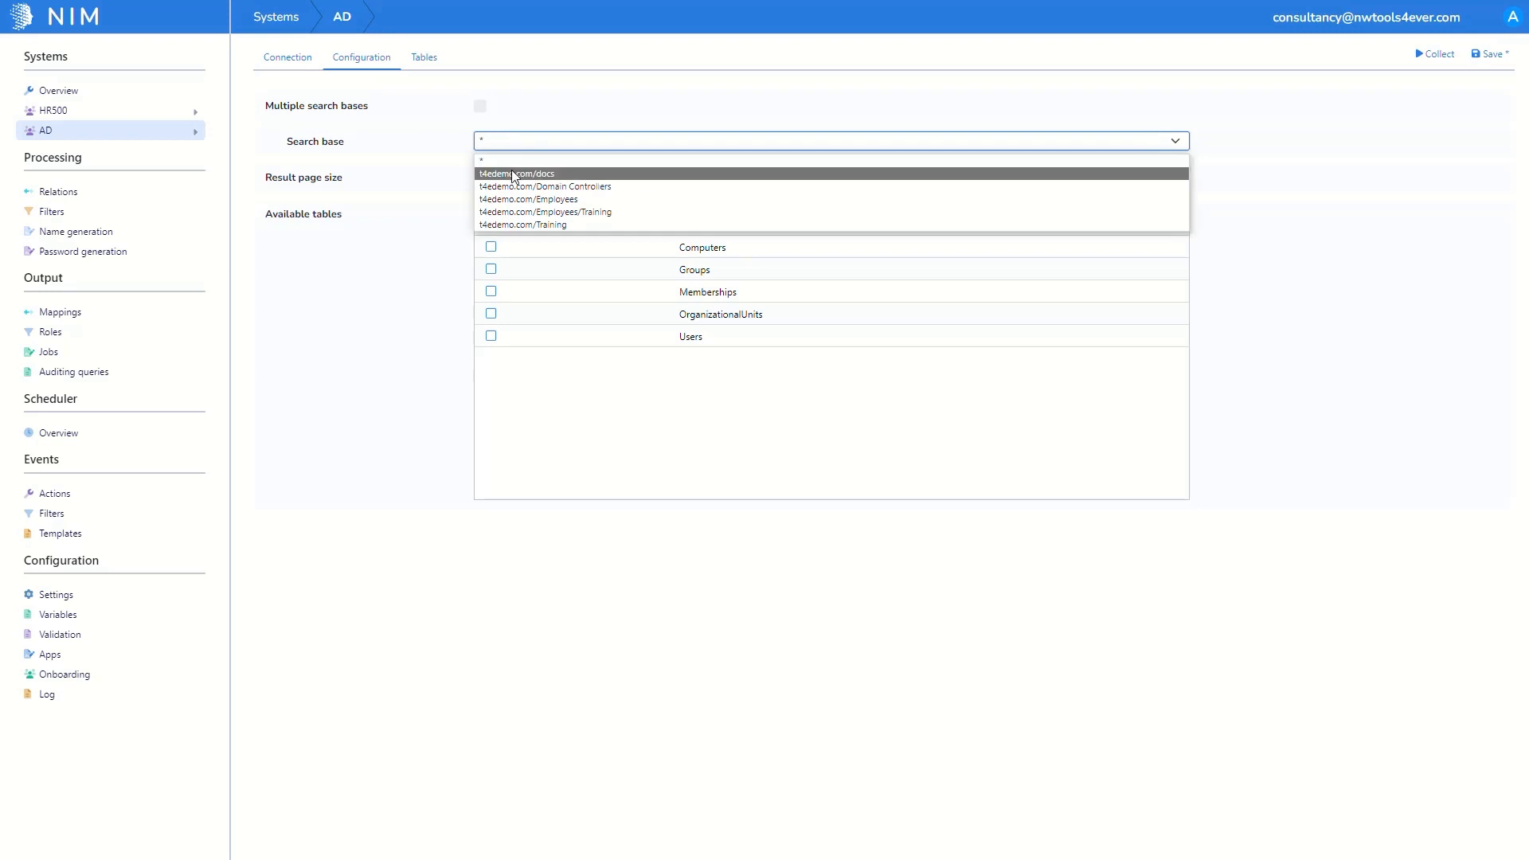
left_click(513, 173)
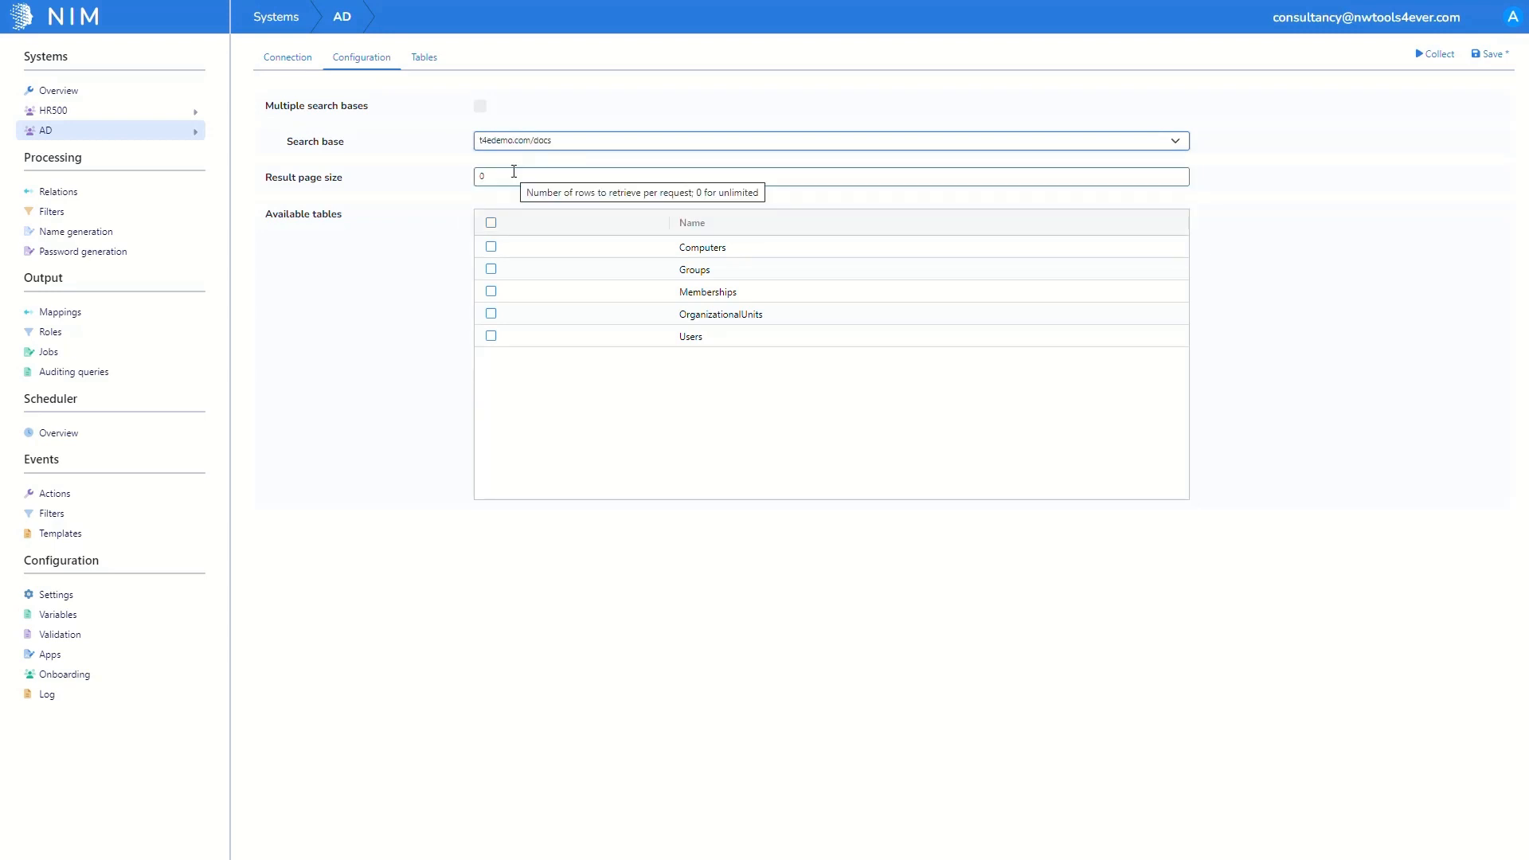
left_click(491, 271)
left_click(491, 292)
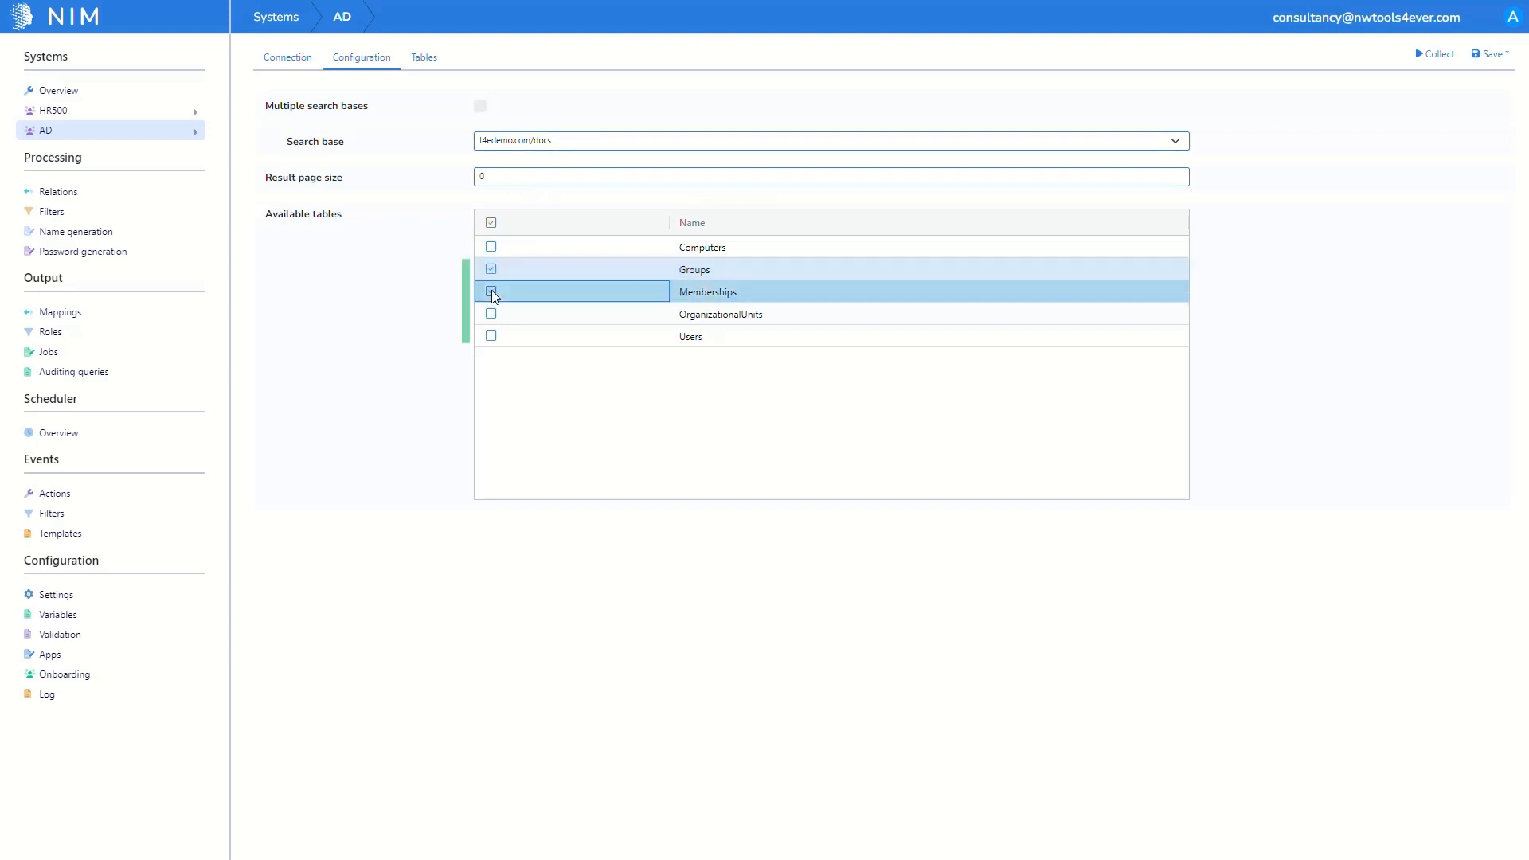
left_click(490, 291)
left_click(491, 314)
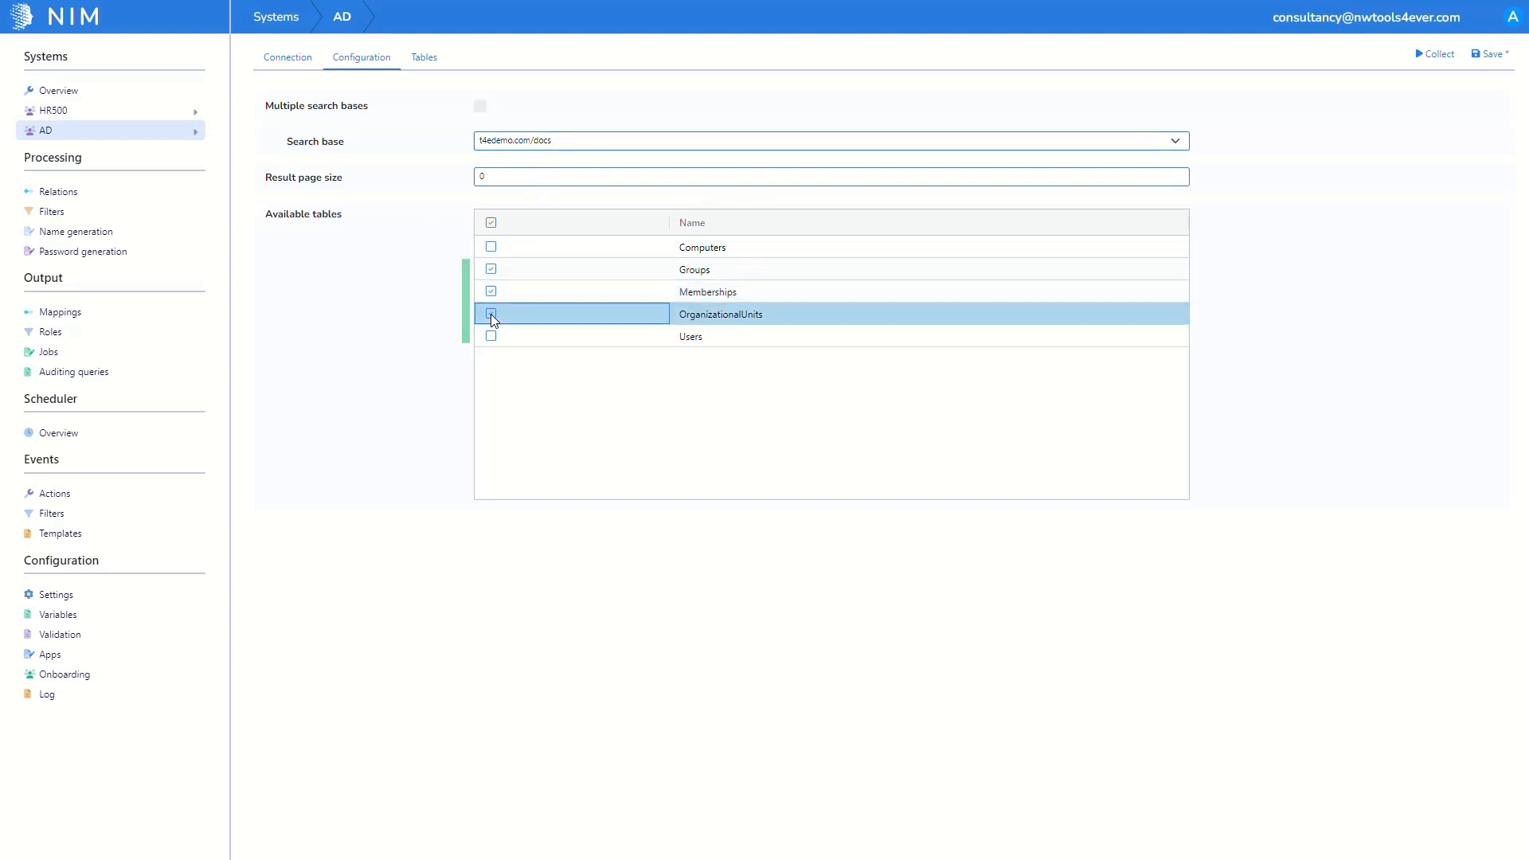
left_click(490, 336)
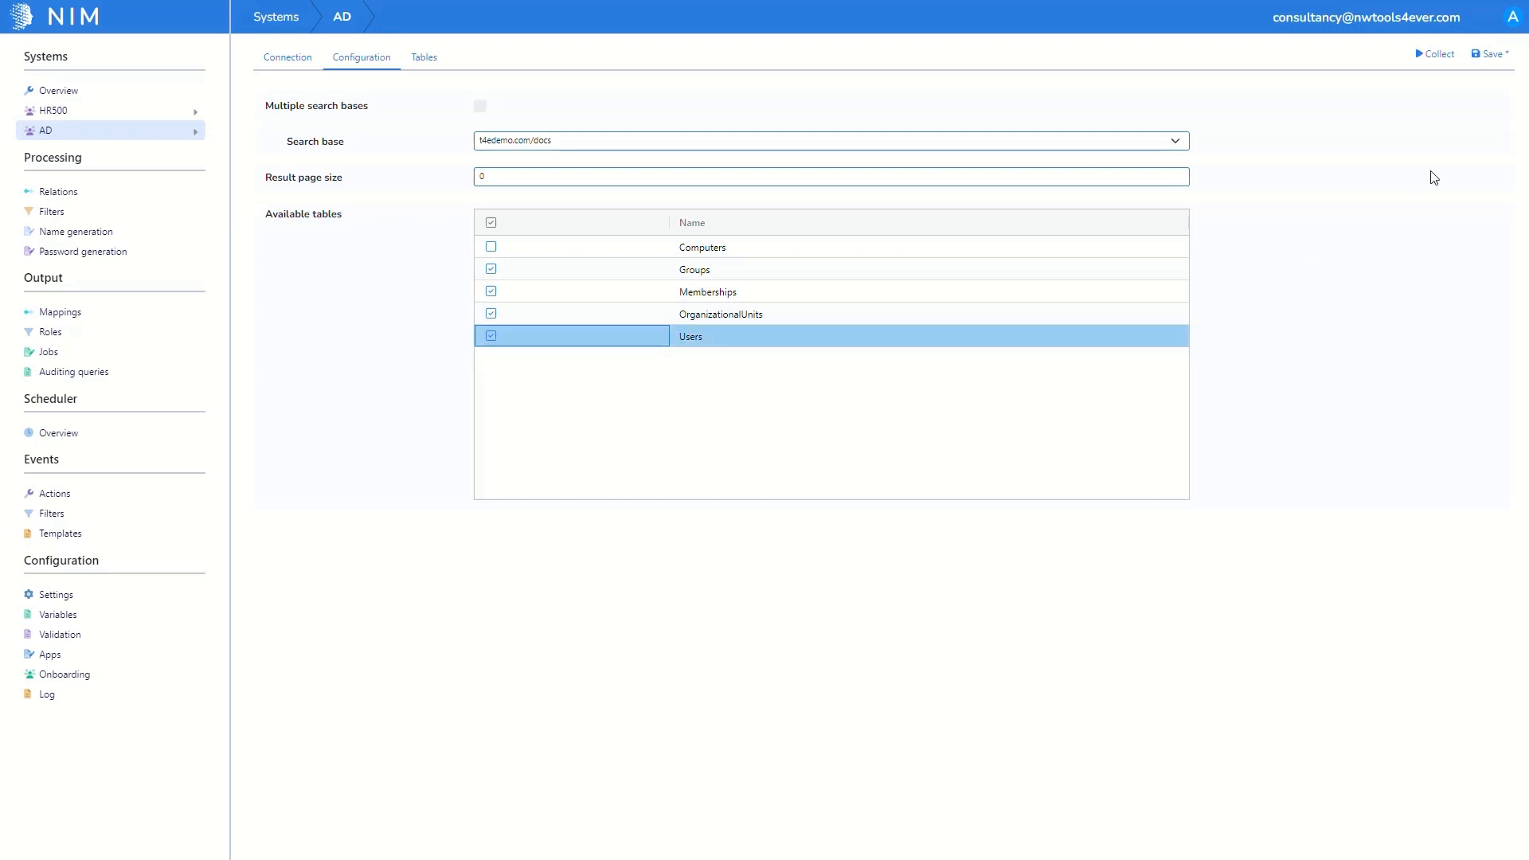
Step: Save the AD configuration and collect data for its four selected tables
left_click(1494, 57)
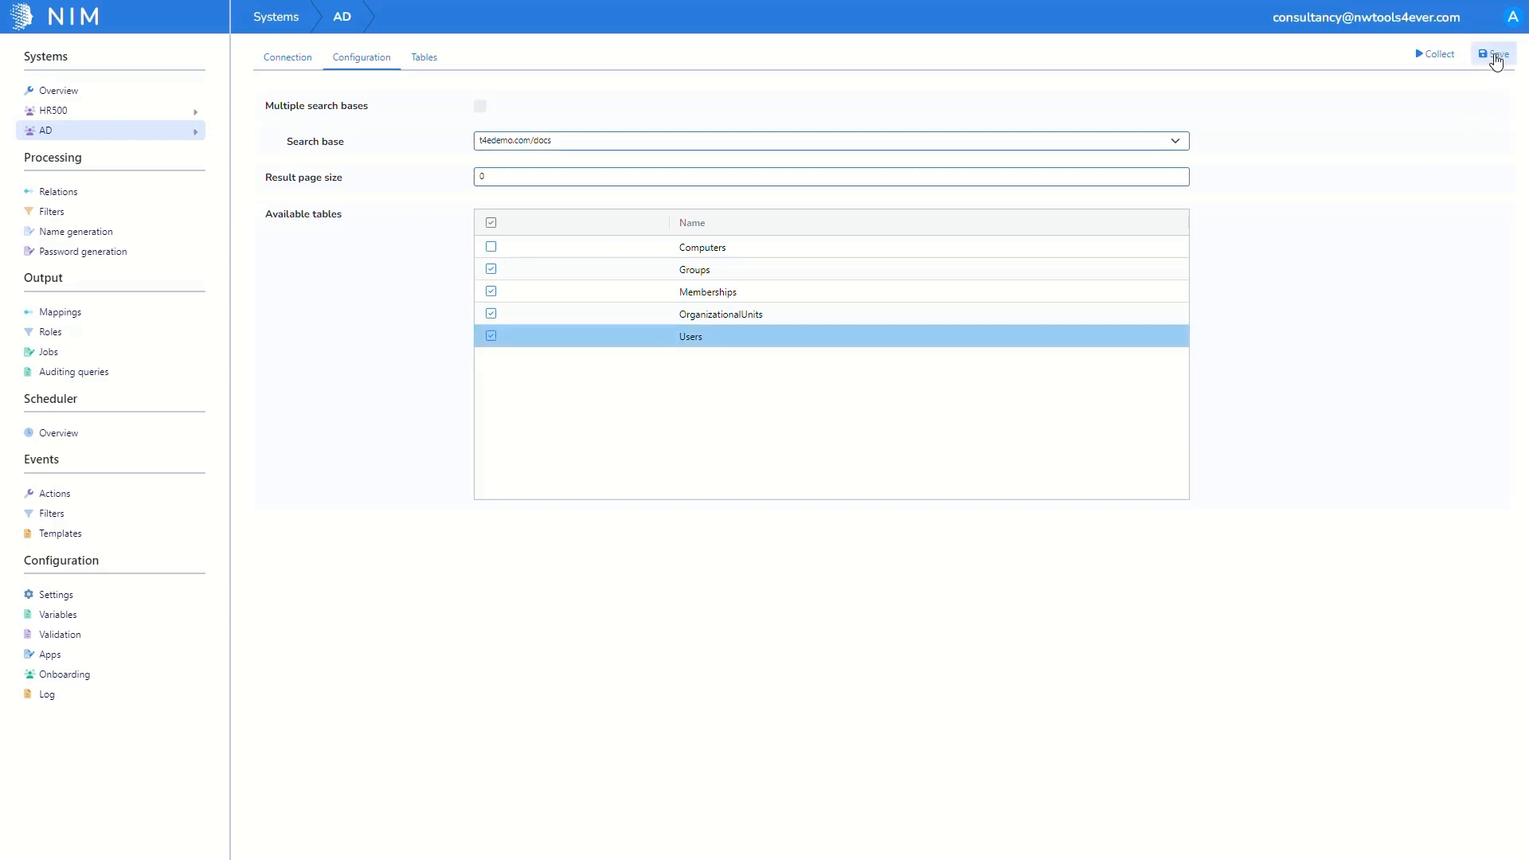
left_click(1432, 57)
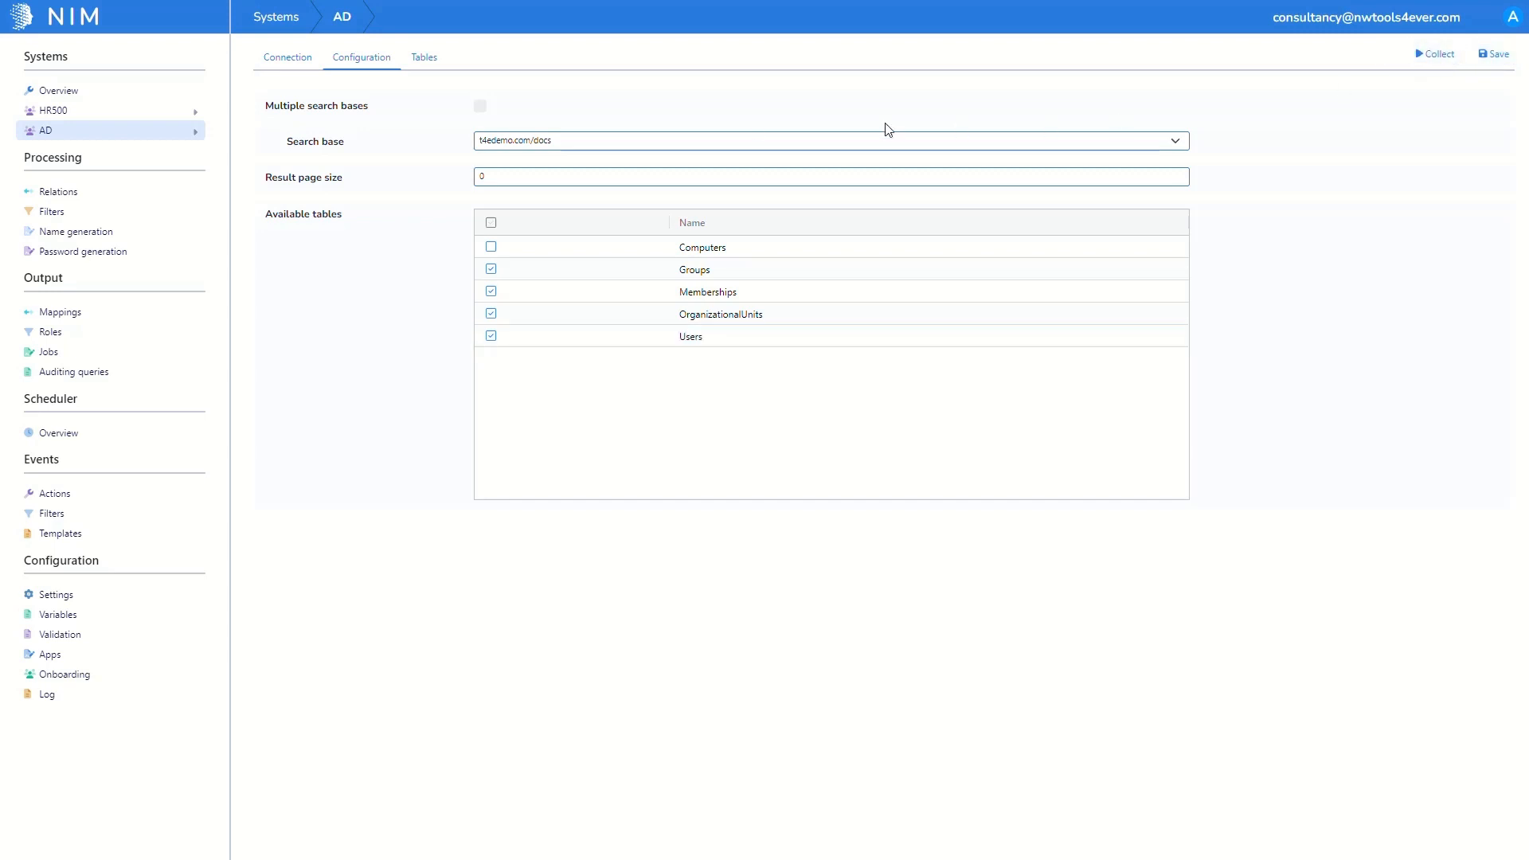
left_click(195, 131)
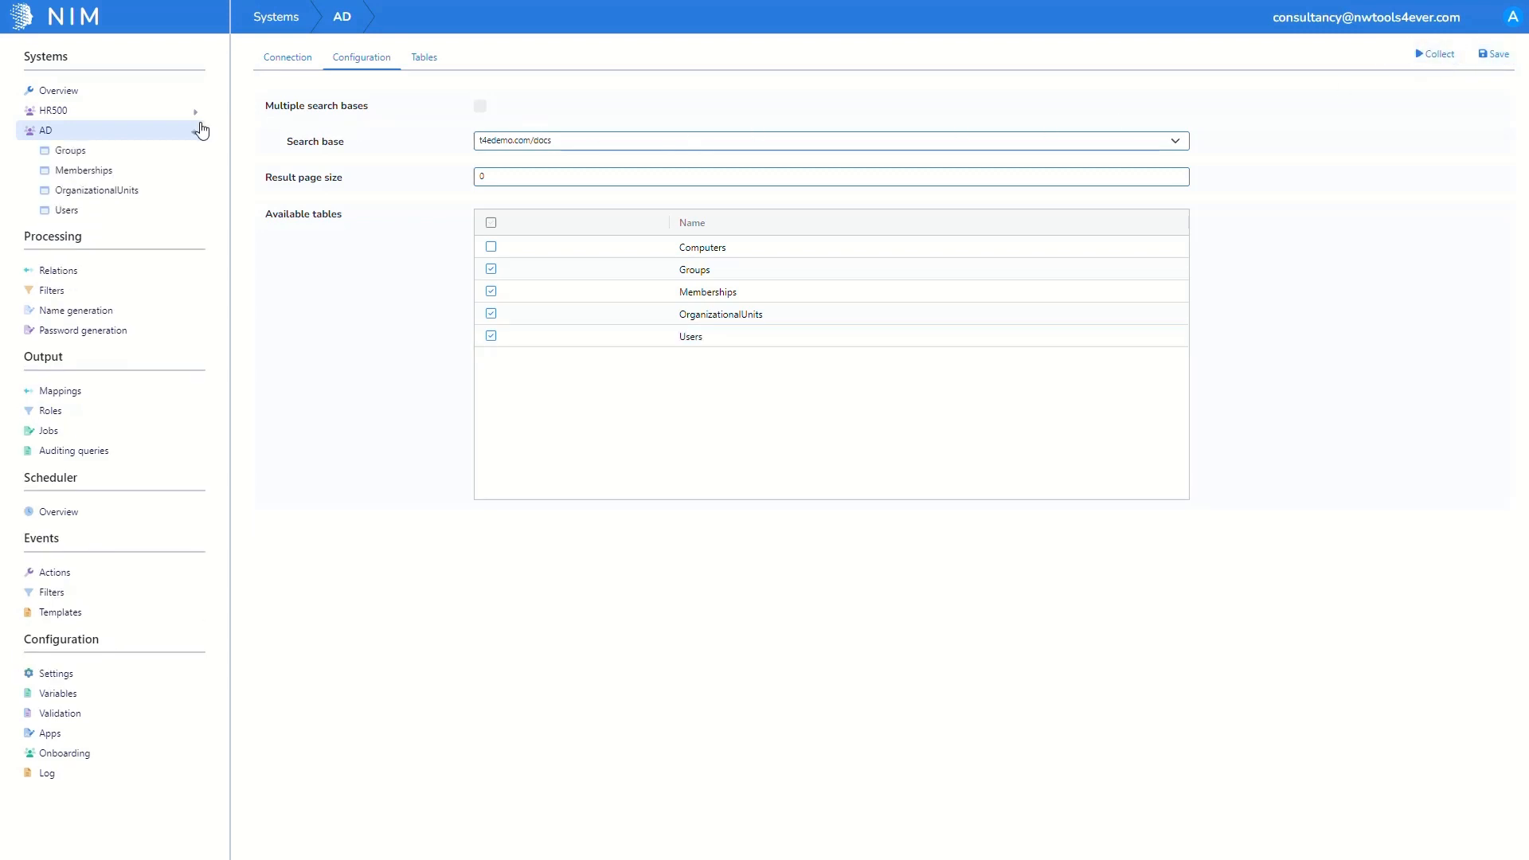
Step: Tick the employeeID property in the AD Users table settings and save it
left_click(186, 195)
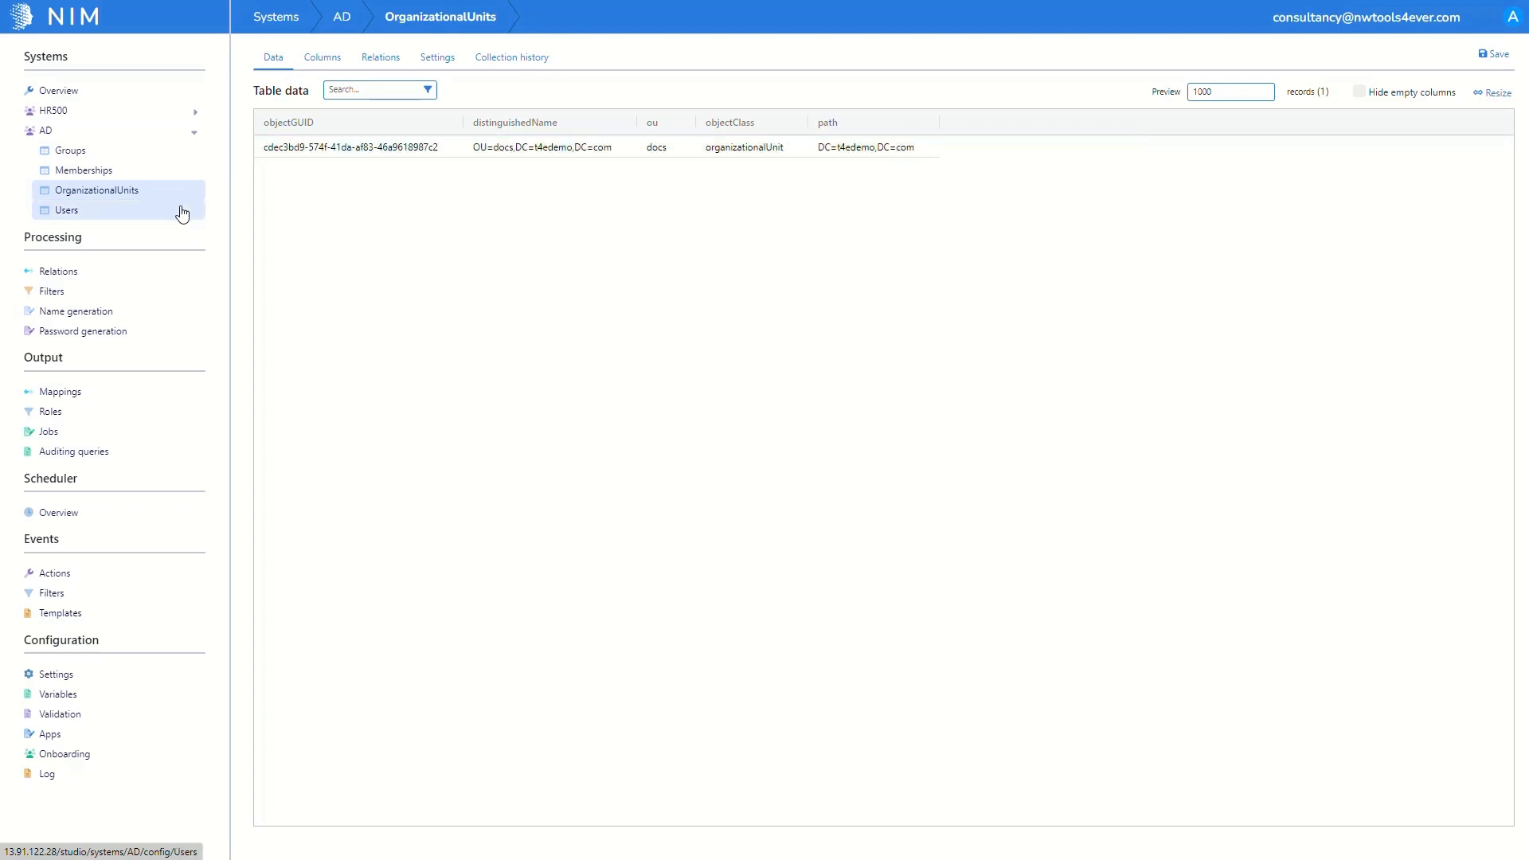
left_click(182, 212)
left_click(451, 66)
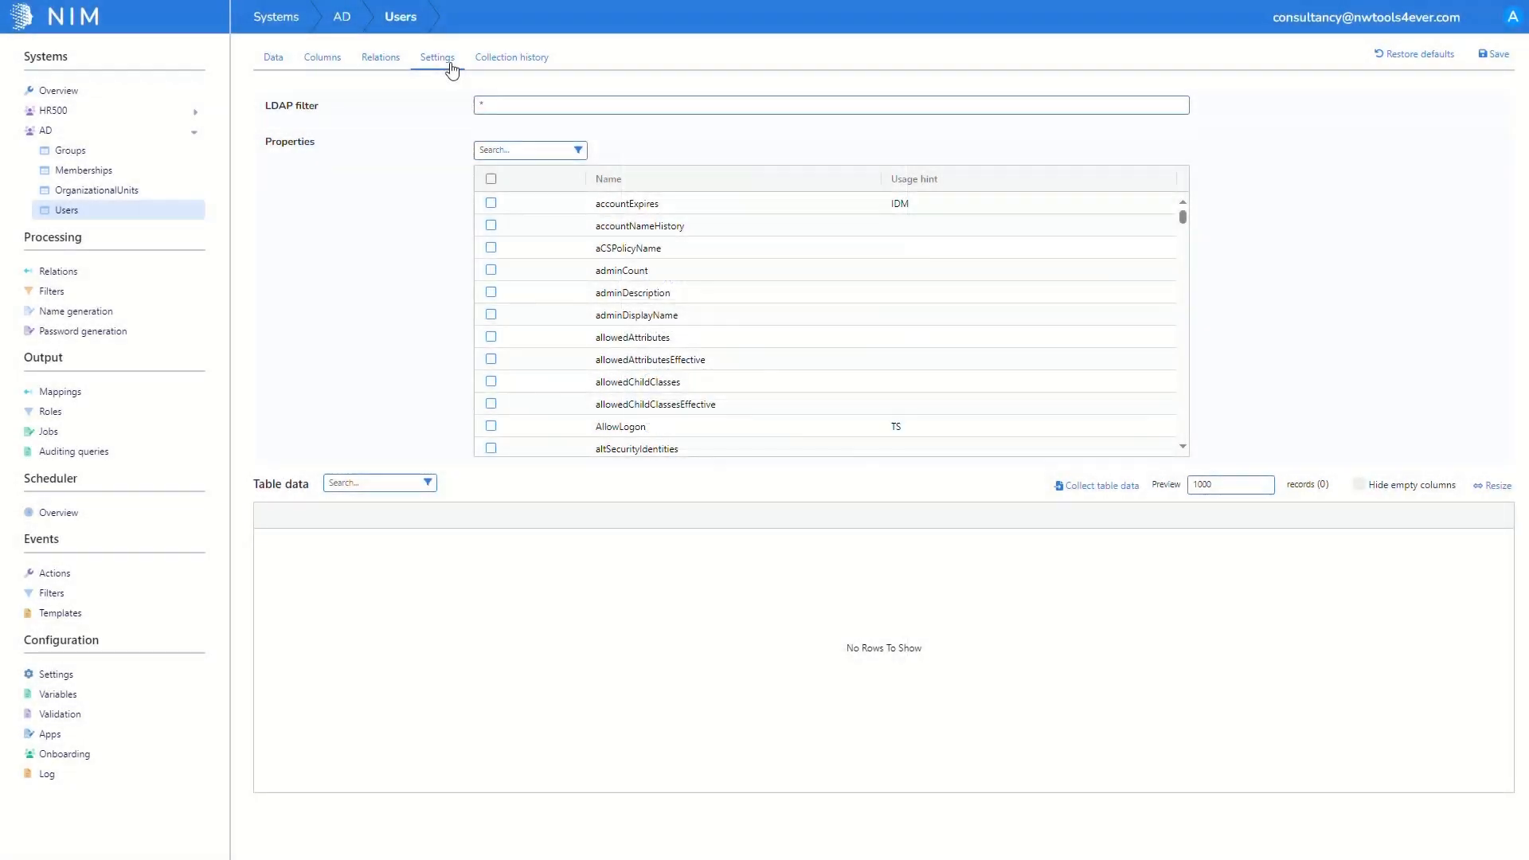
scroll(570, 318, "down", 10)
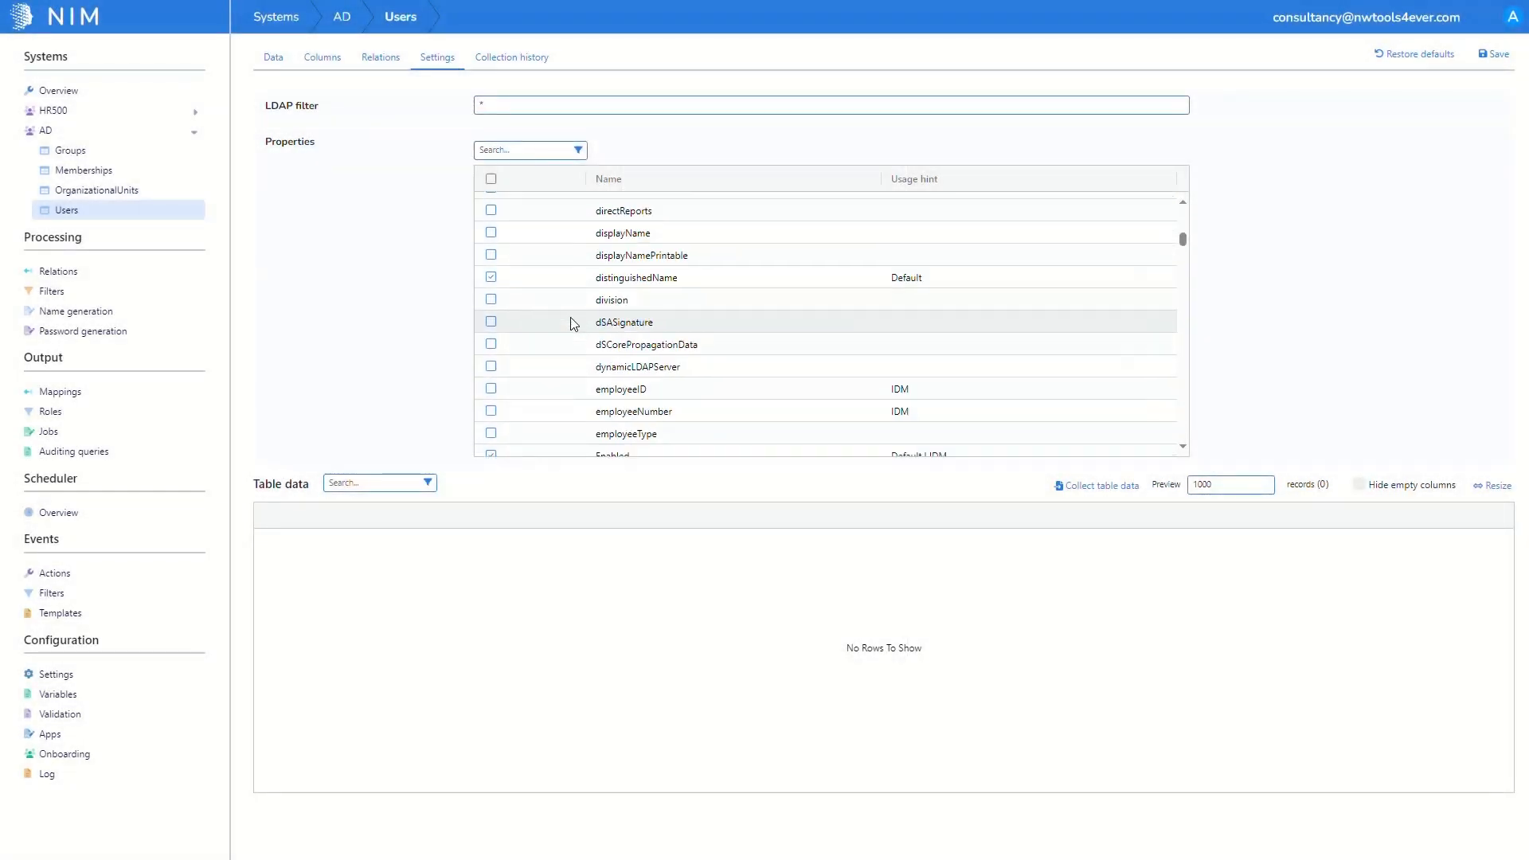
left_click(530, 355)
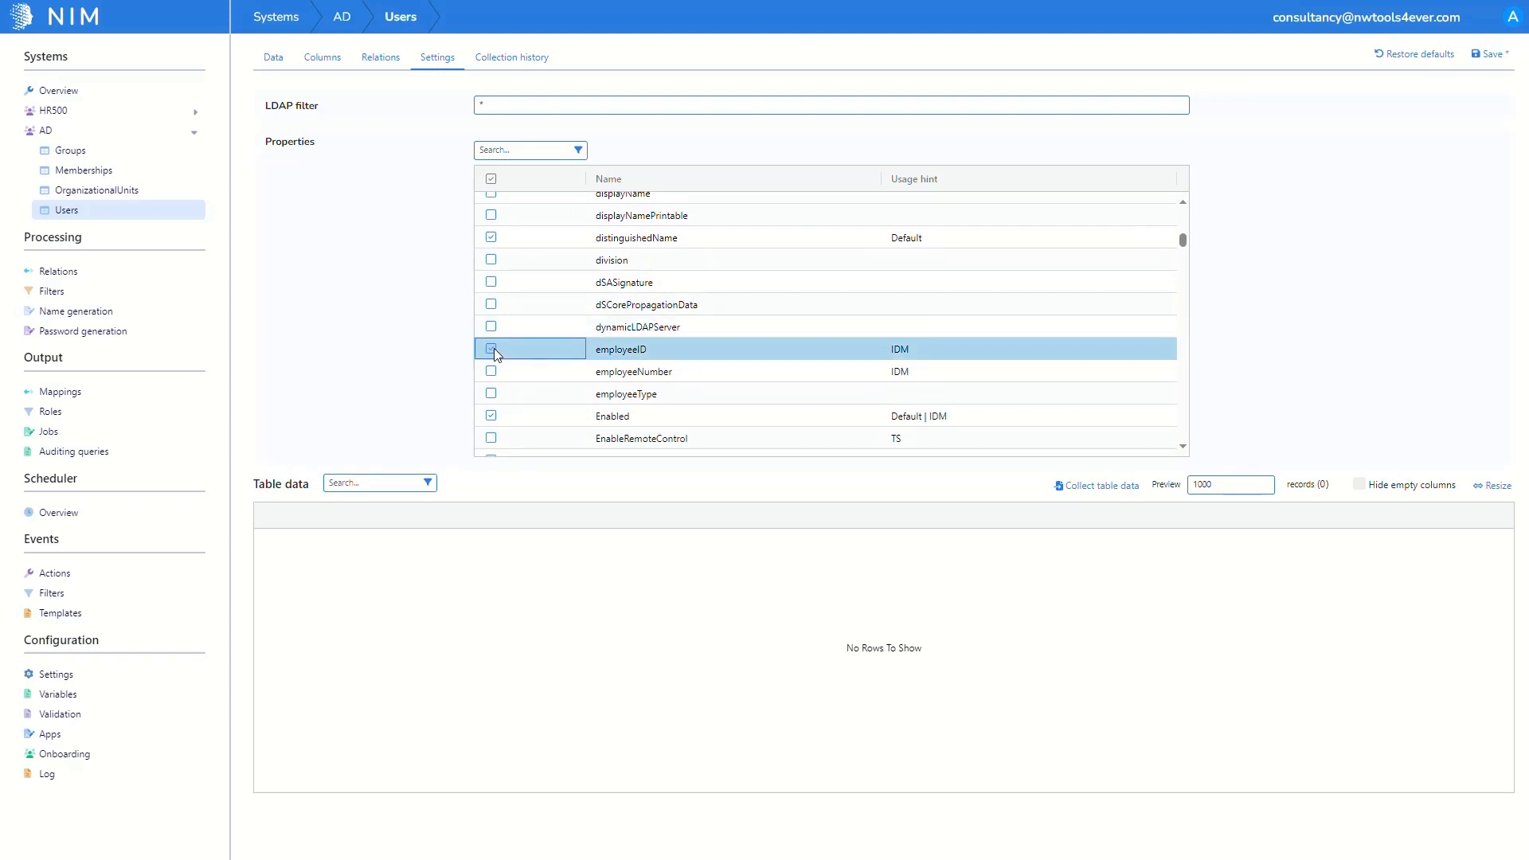
left_click(1508, 60)
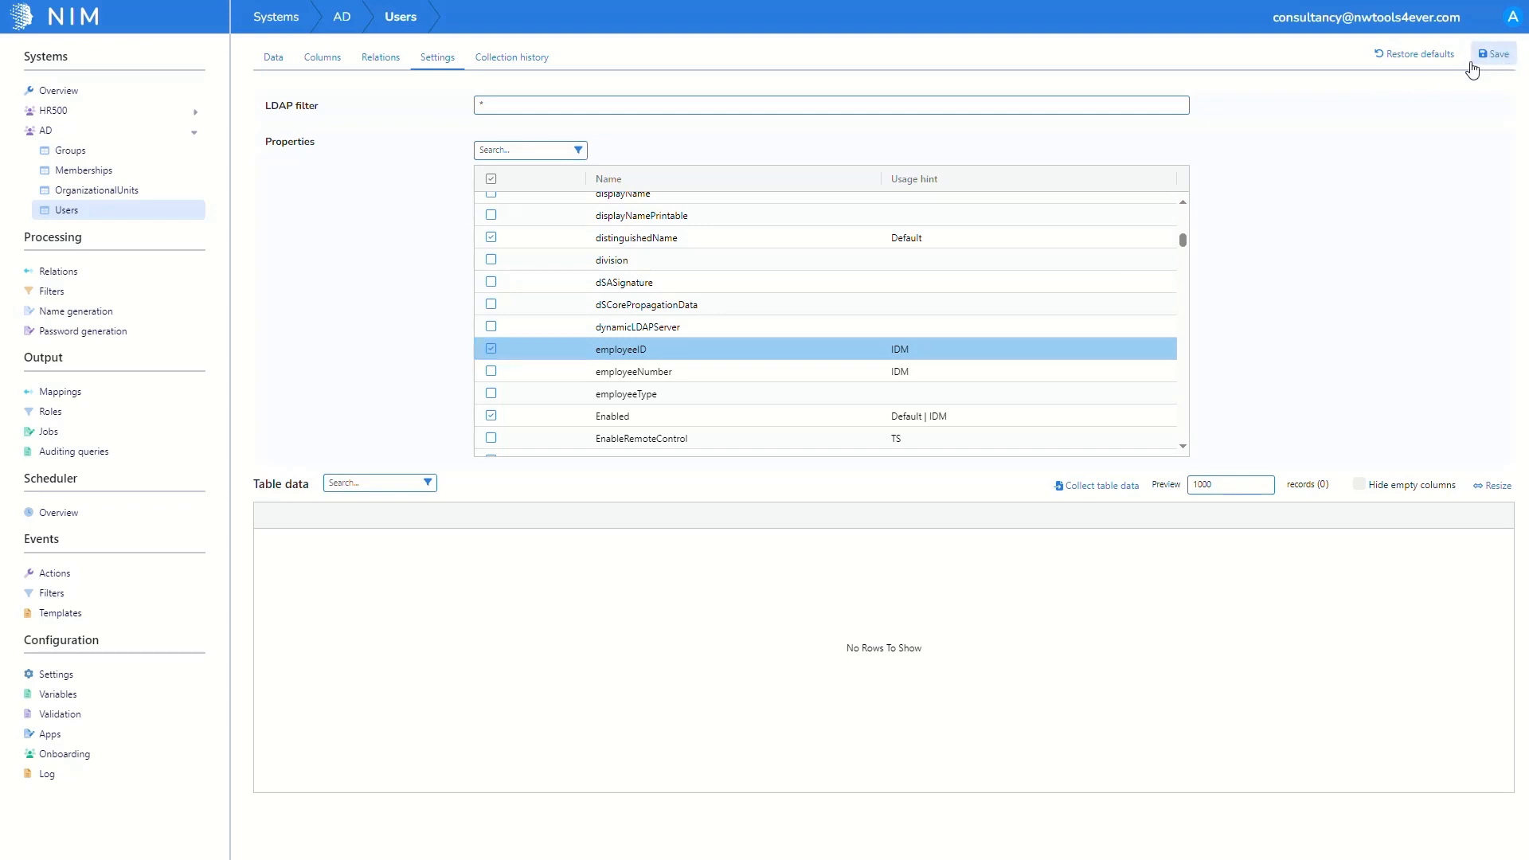
left_click(175, 100)
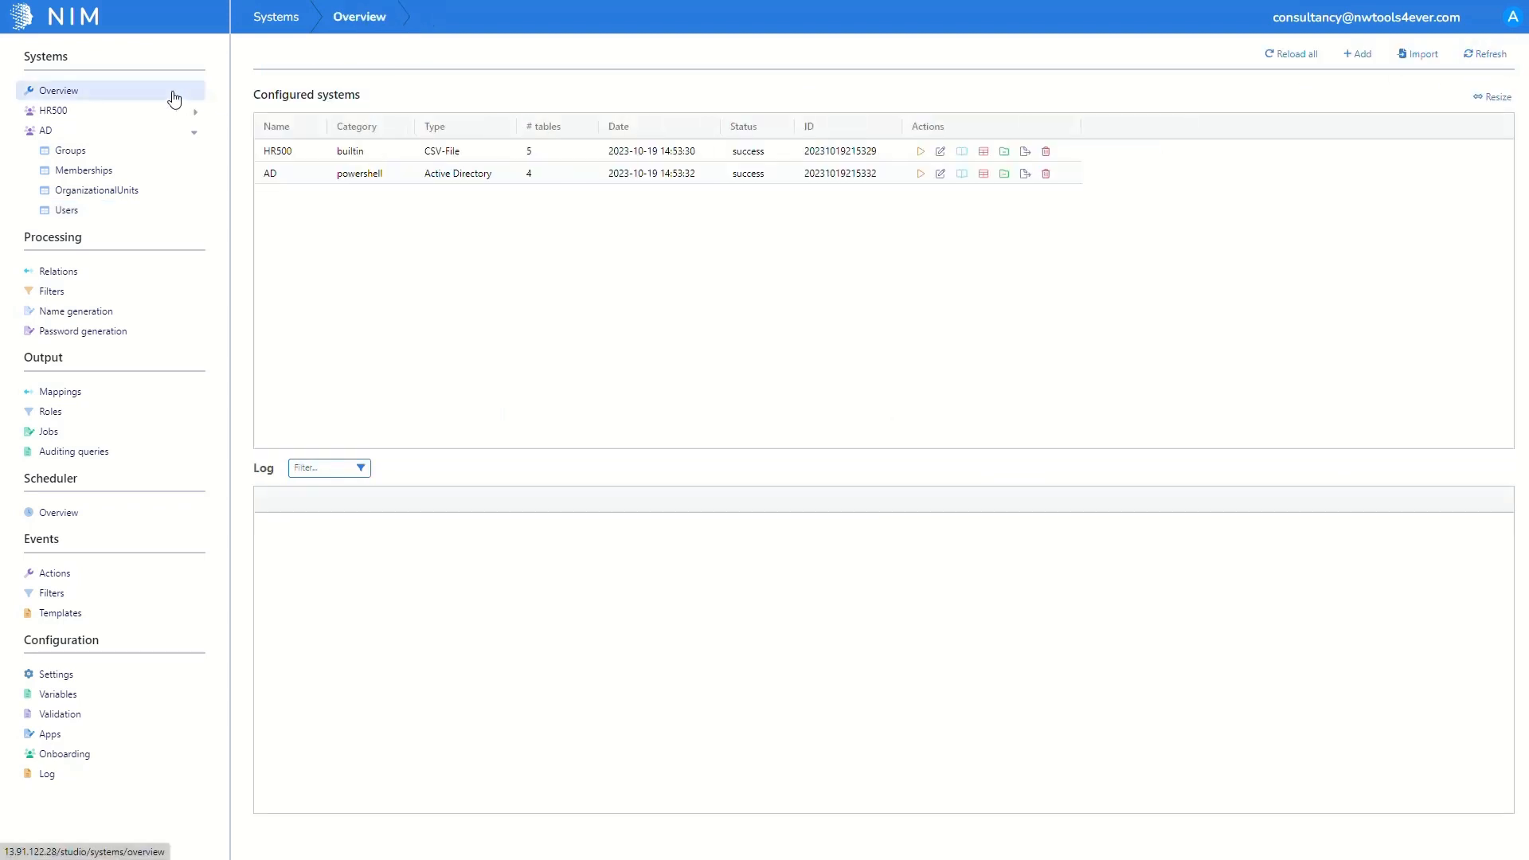
Step: Run data collection for AD and then HR500, and view the AD Users table
left_click(924, 173)
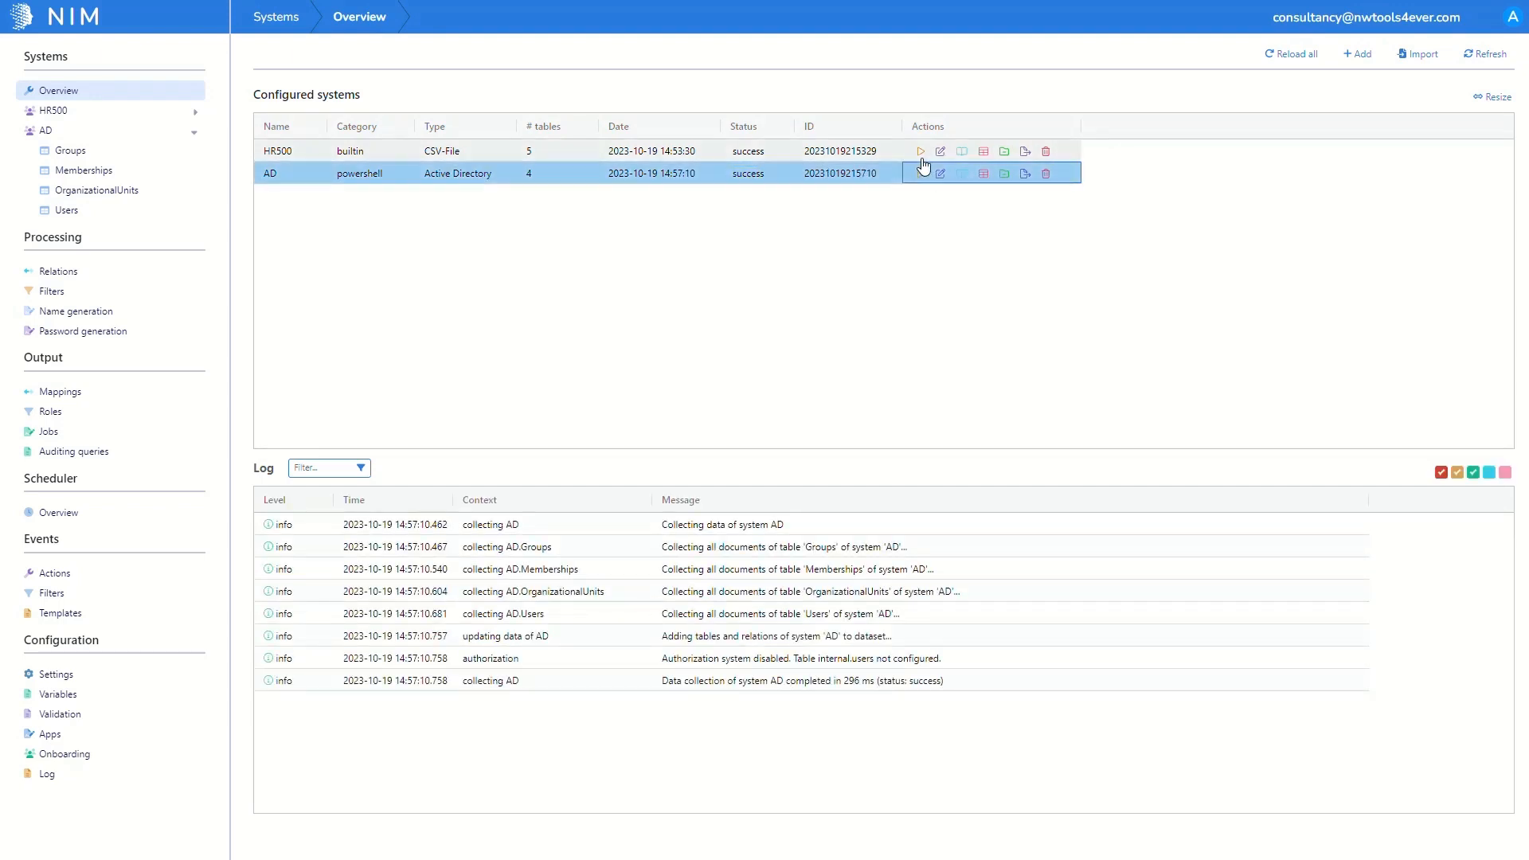
left_click(921, 152)
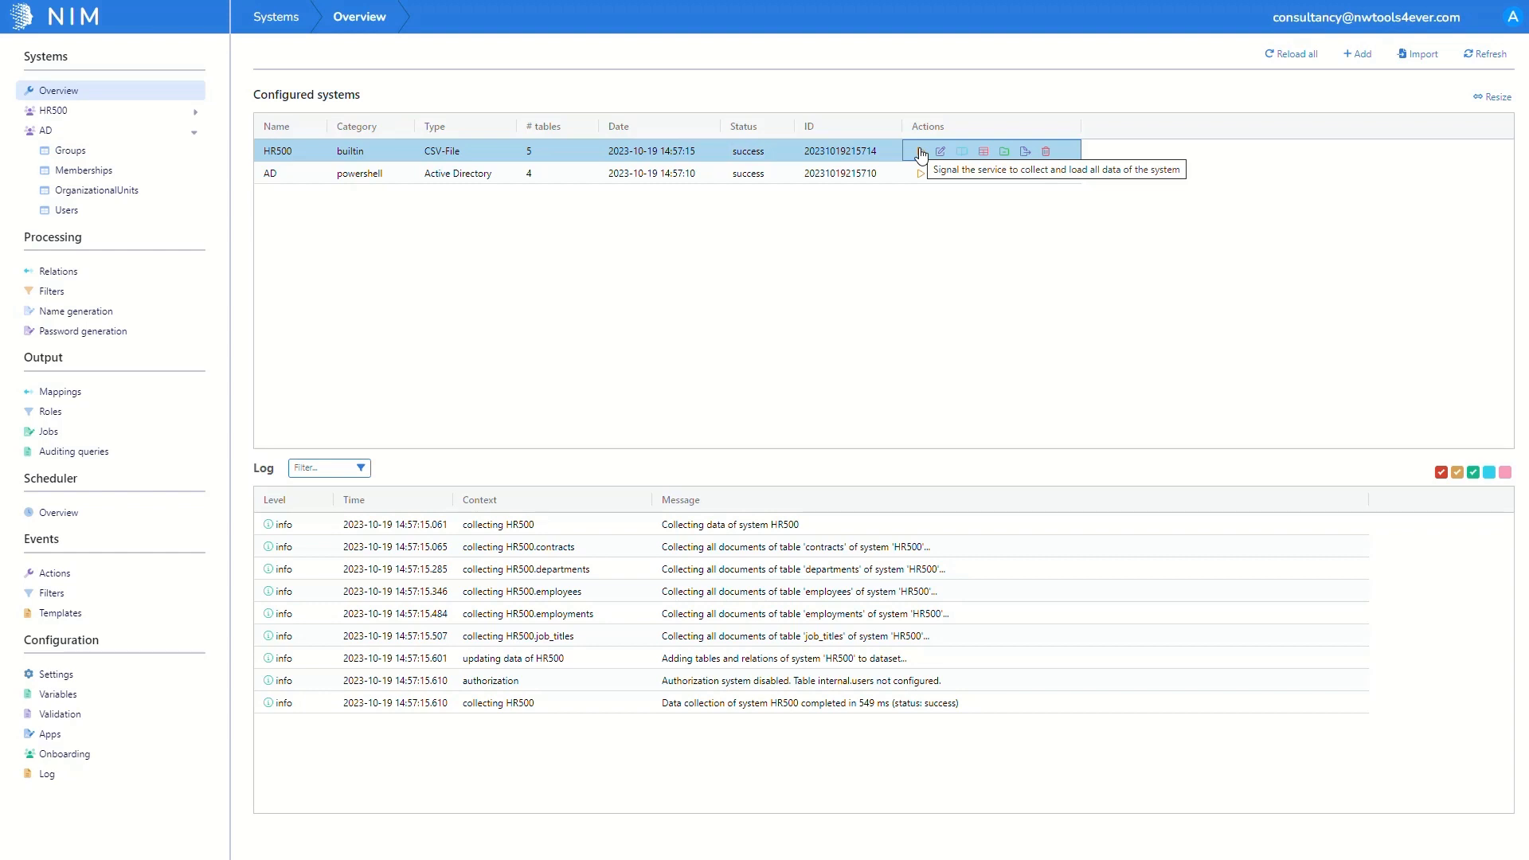
left_click(165, 212)
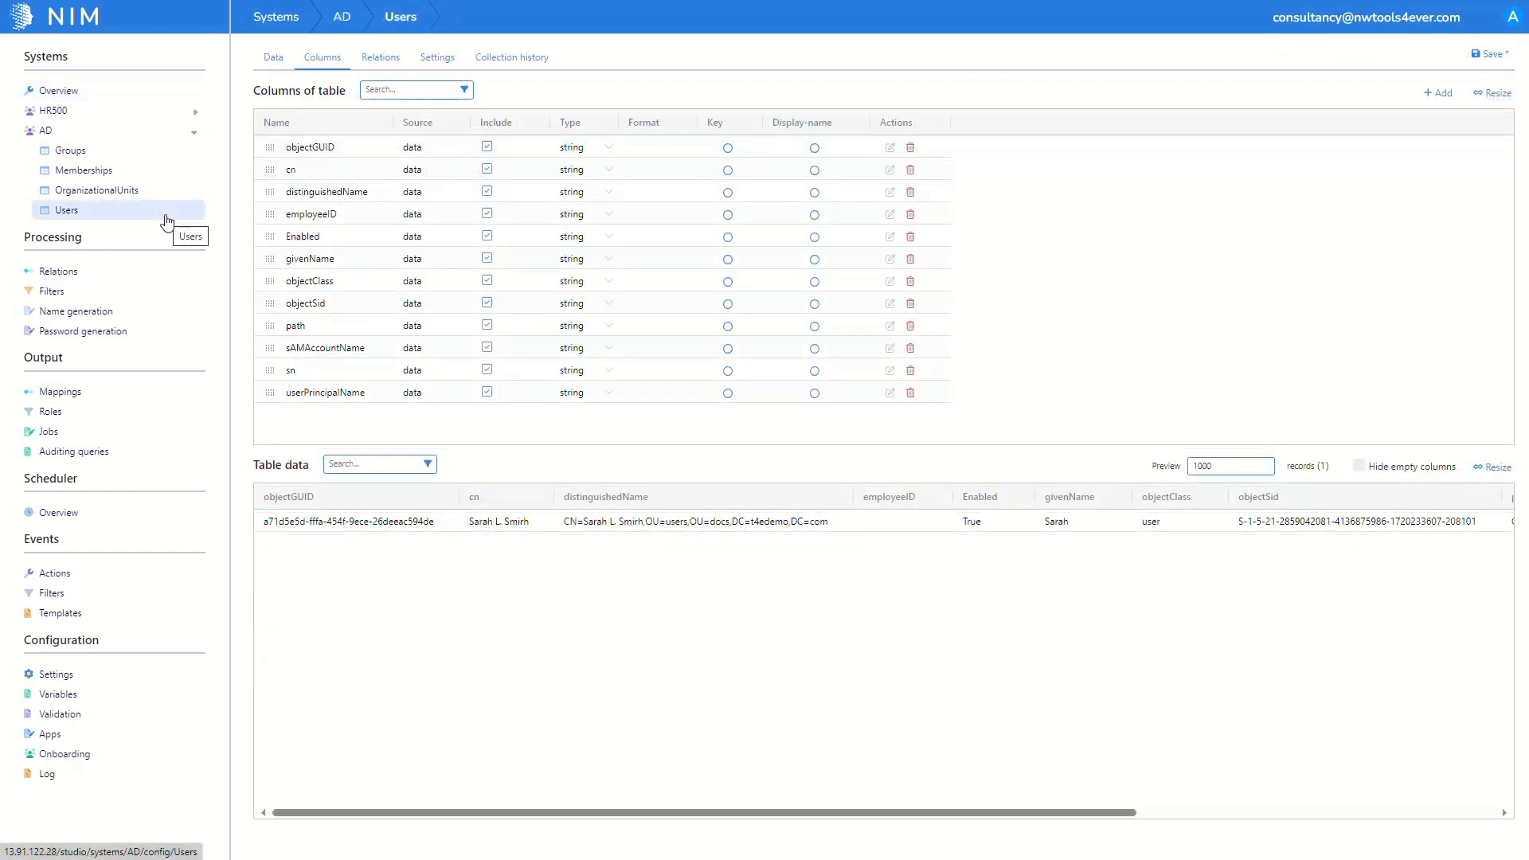
Step: Set objectGUID as key and distinguishedName as display name for AD Users, then save
left_click(728, 148)
left_click(815, 192)
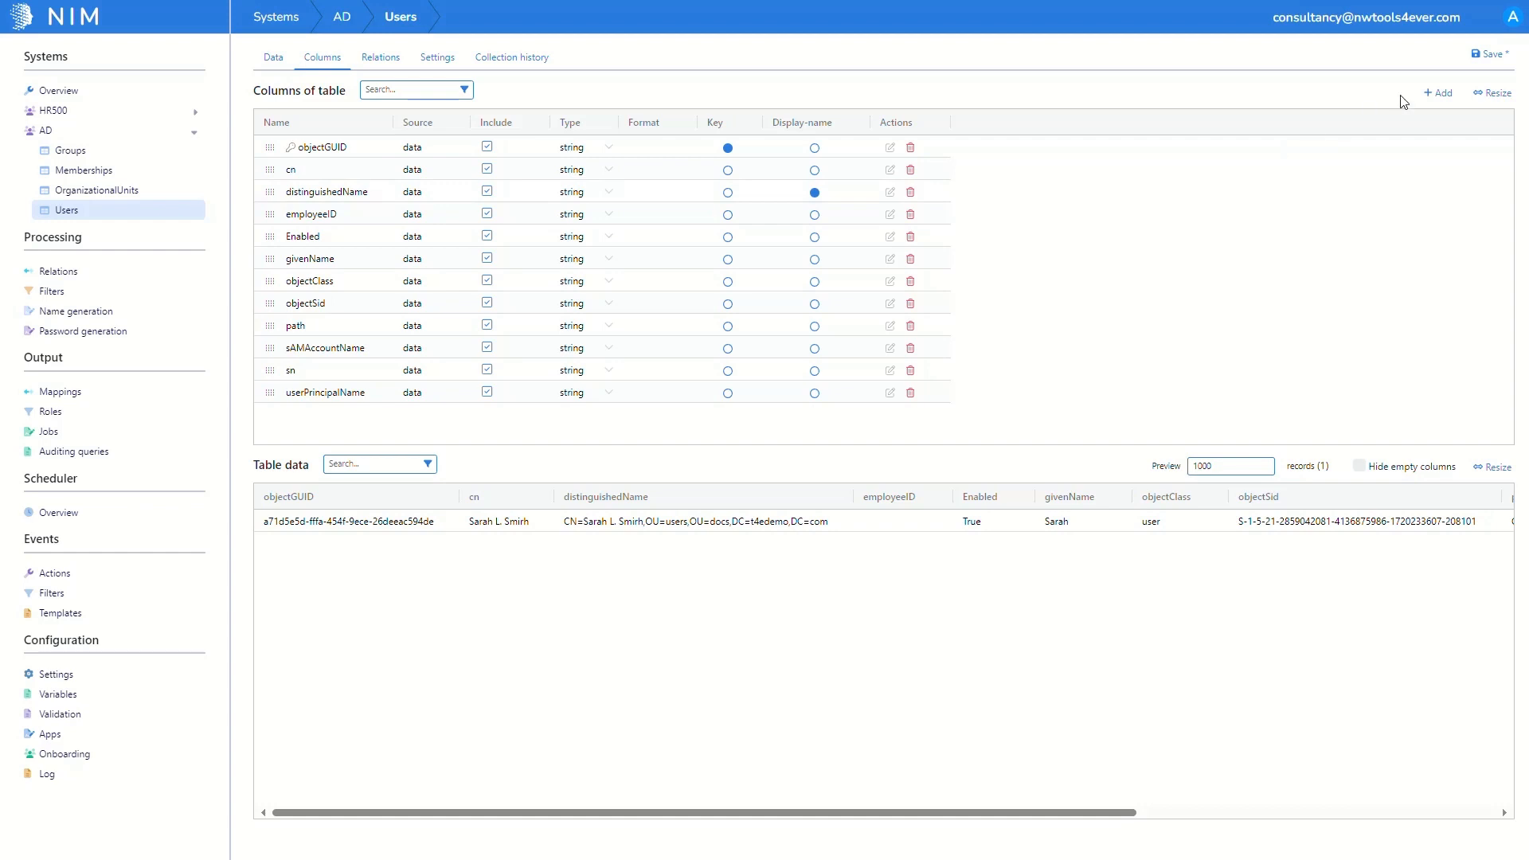
left_click(1483, 58)
left_click(172, 93)
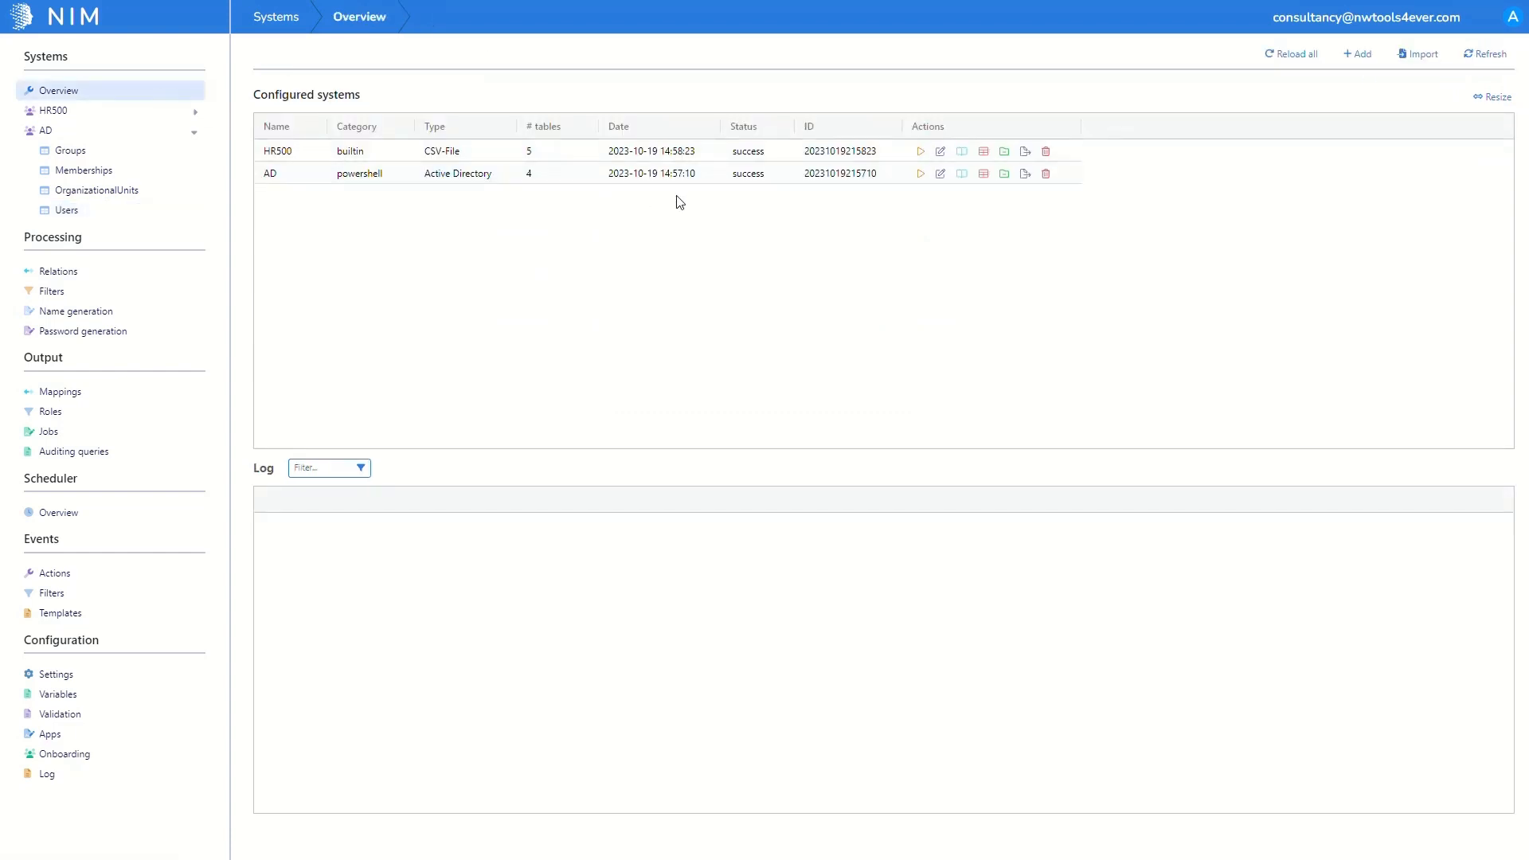
Step: Run collection for the AD system and view its Memberships table data
left_click(924, 180)
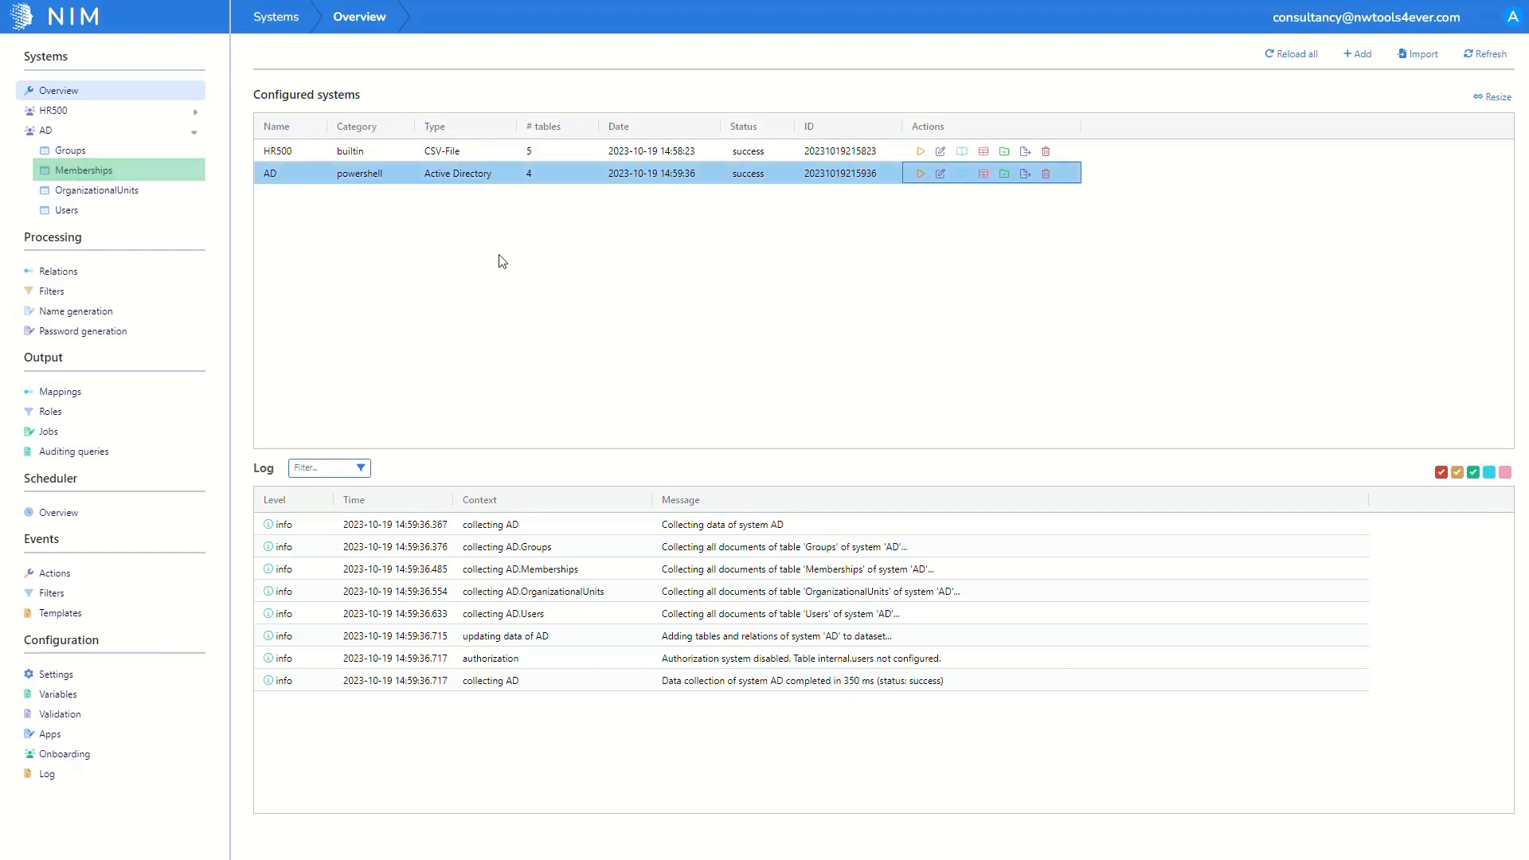
left_click(124, 173)
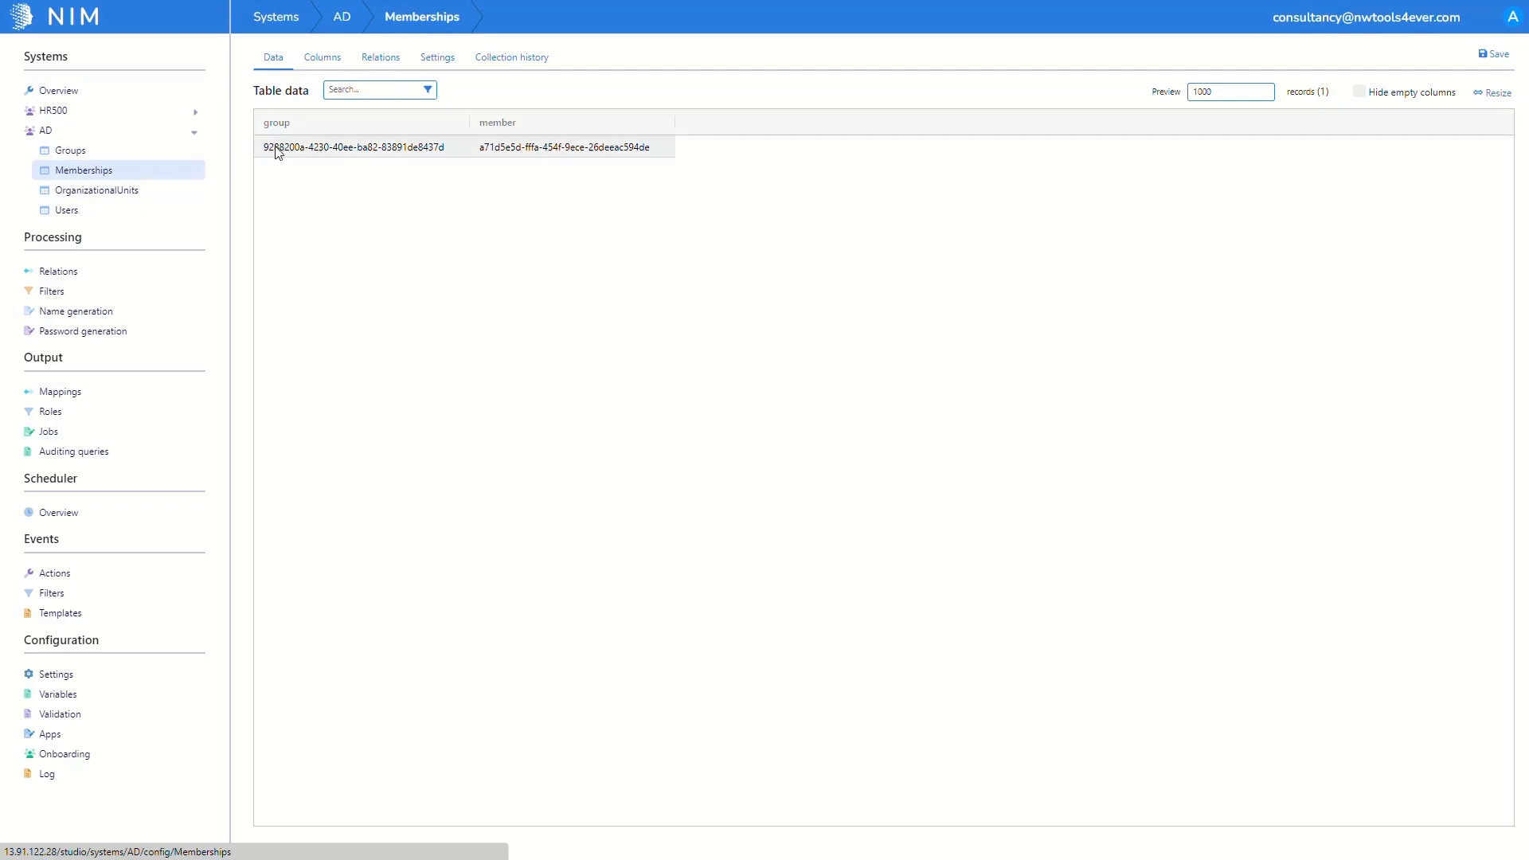
Step: Link Memberships' group to Groups and member to Users, enable the Groups–Users n-n relation, and save
left_click(379, 63)
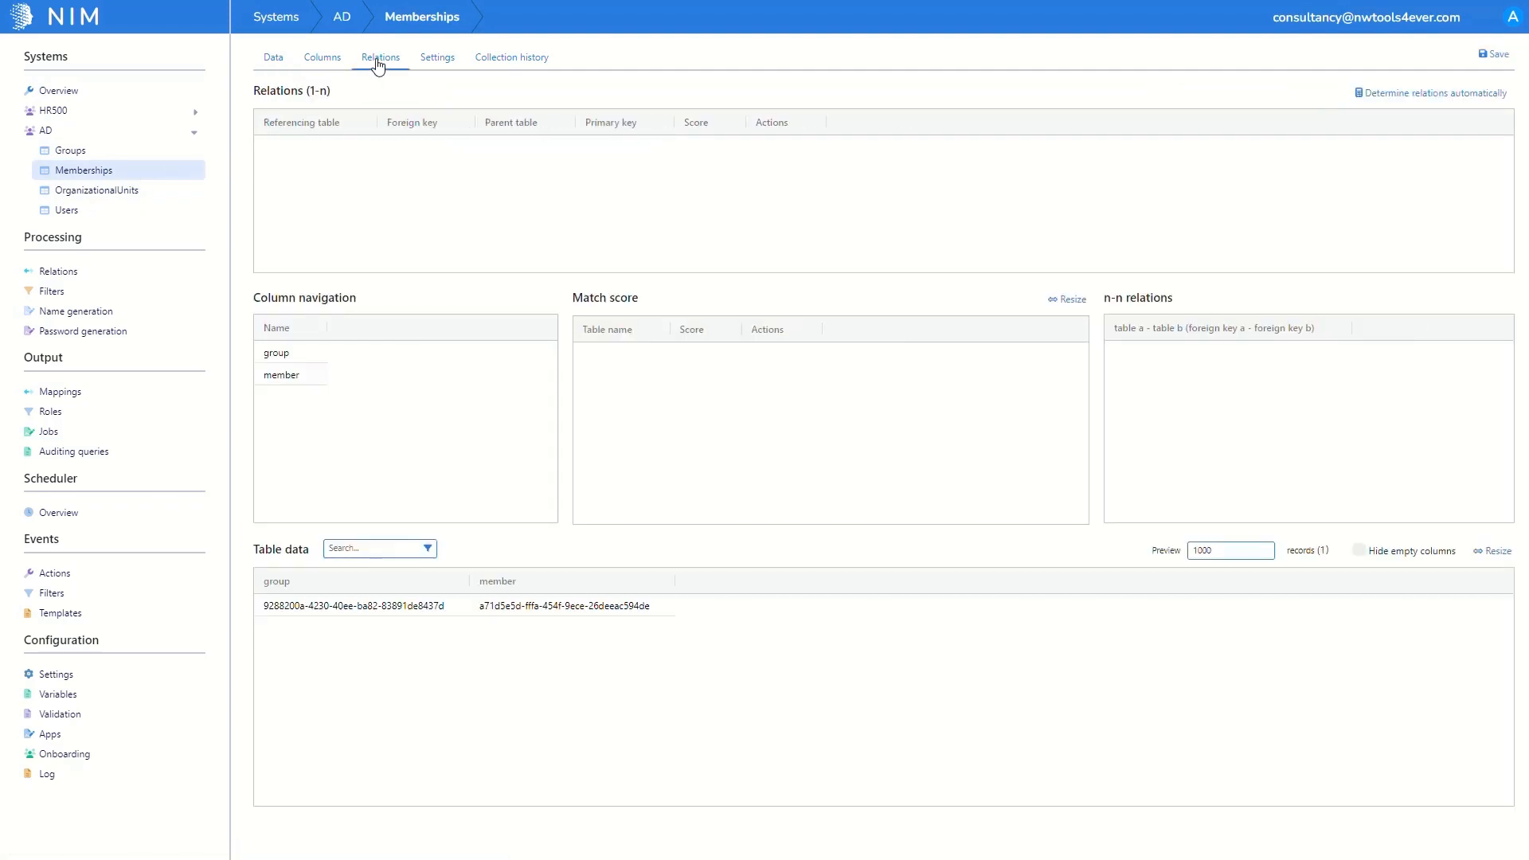
left_click(290, 358)
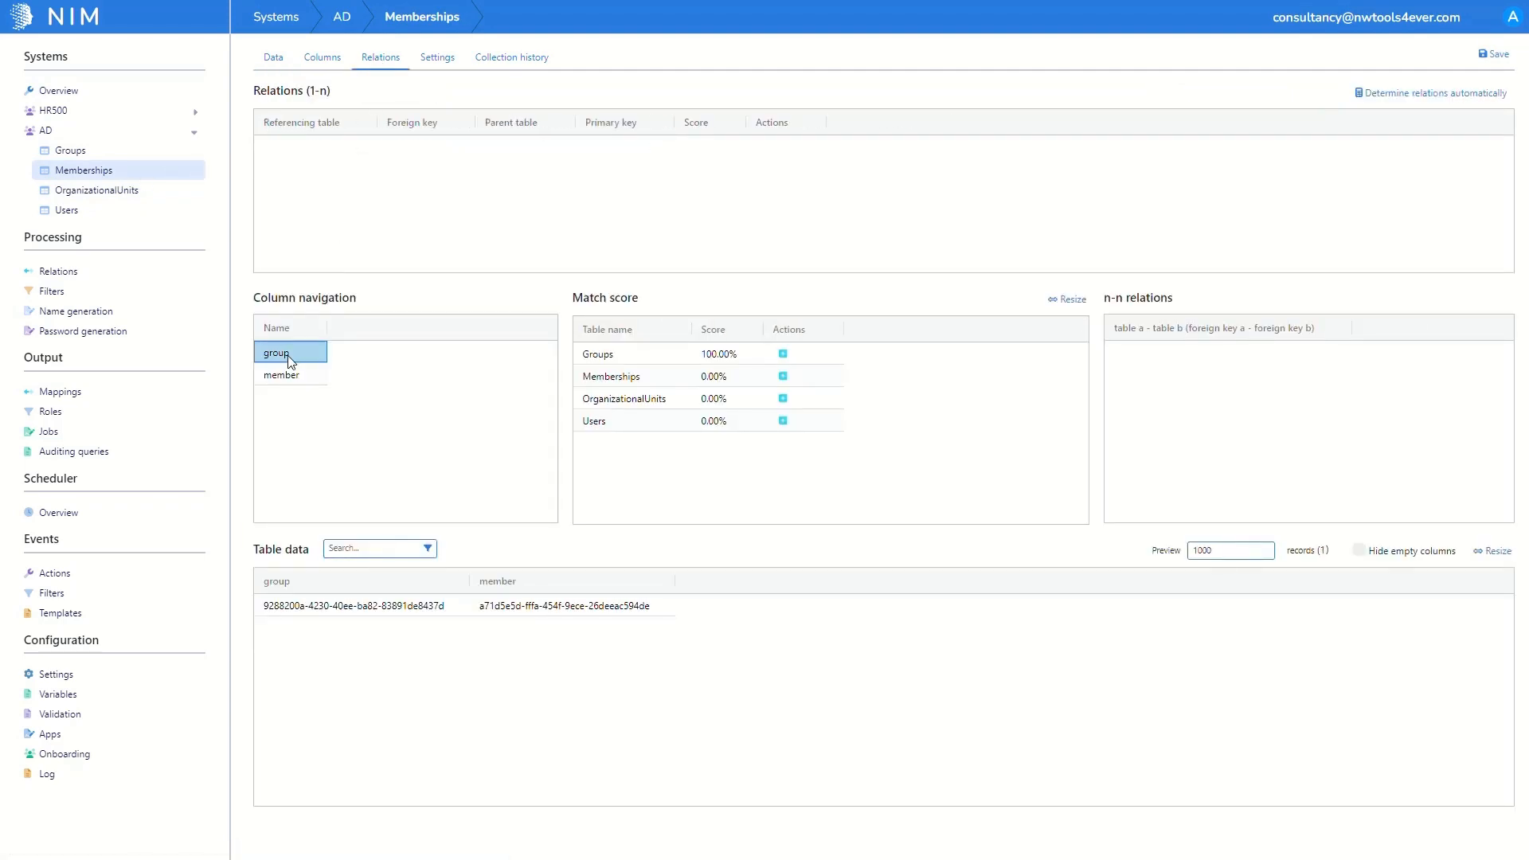
left_click(782, 356)
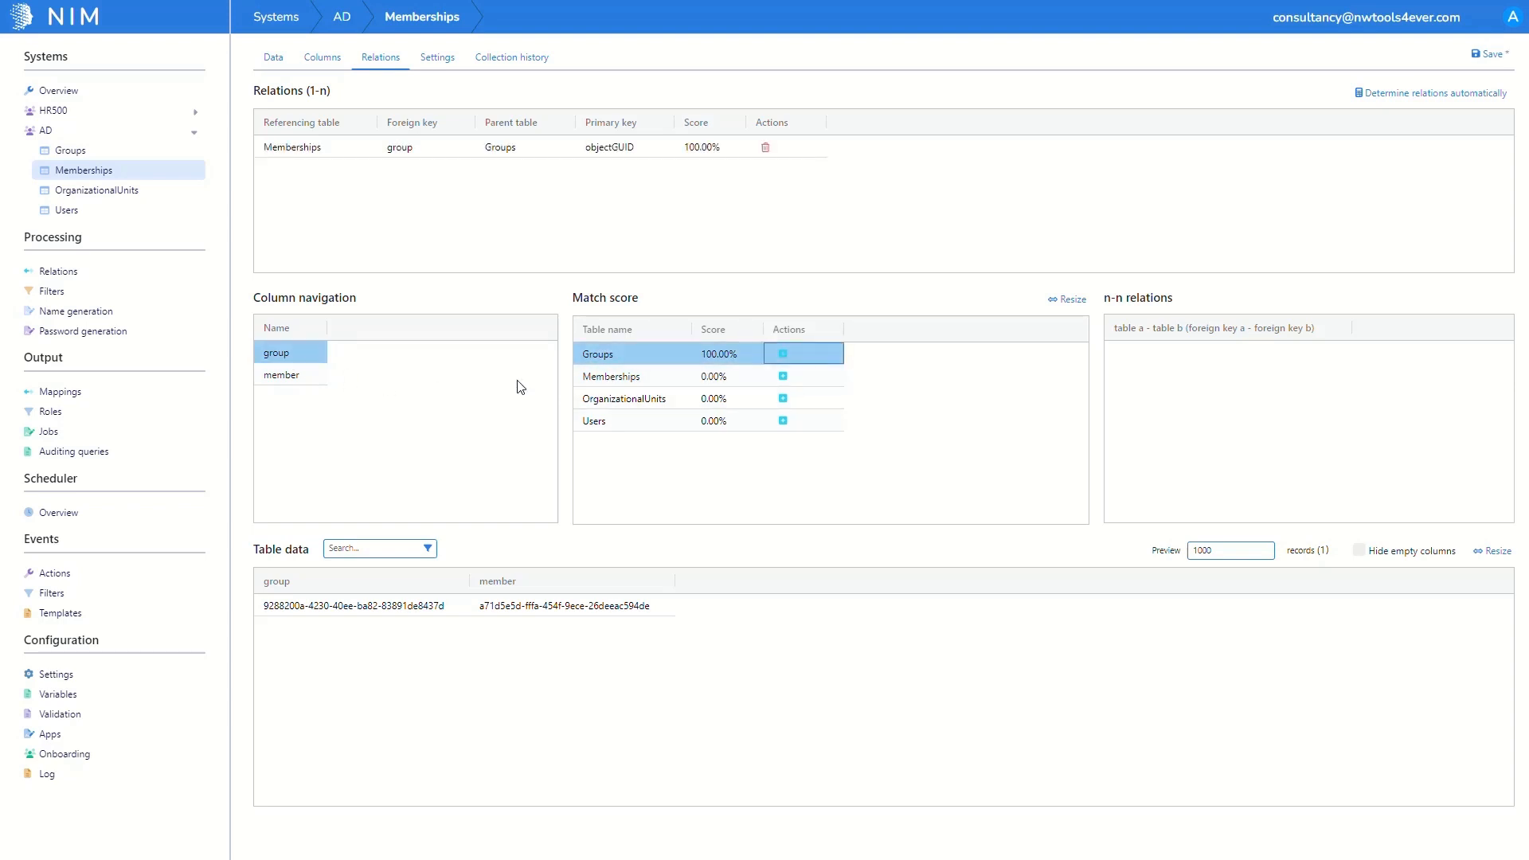
left_click(306, 376)
left_click(784, 421)
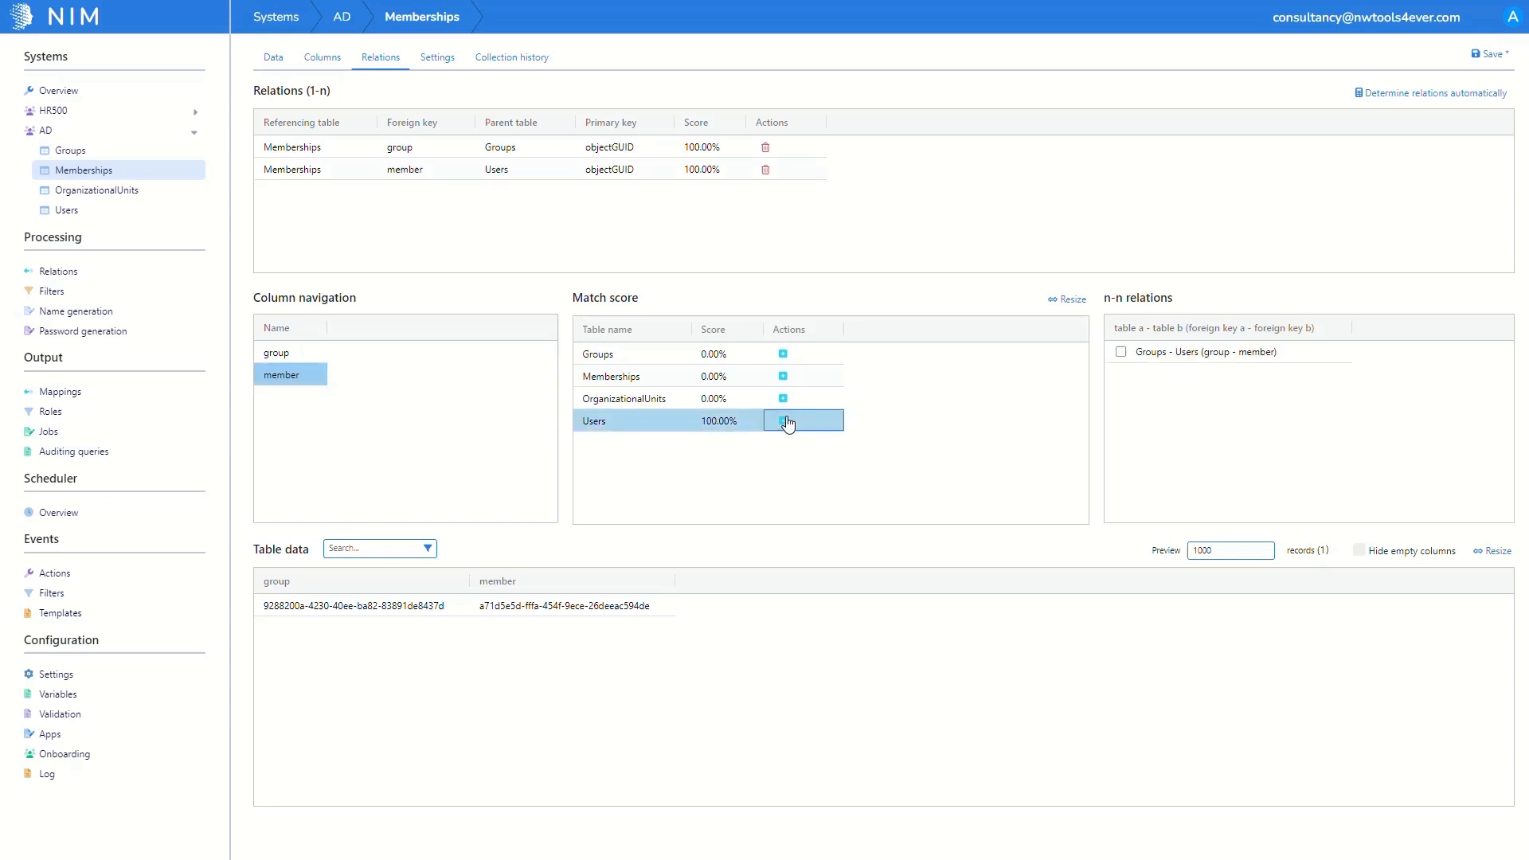
left_click(1122, 352)
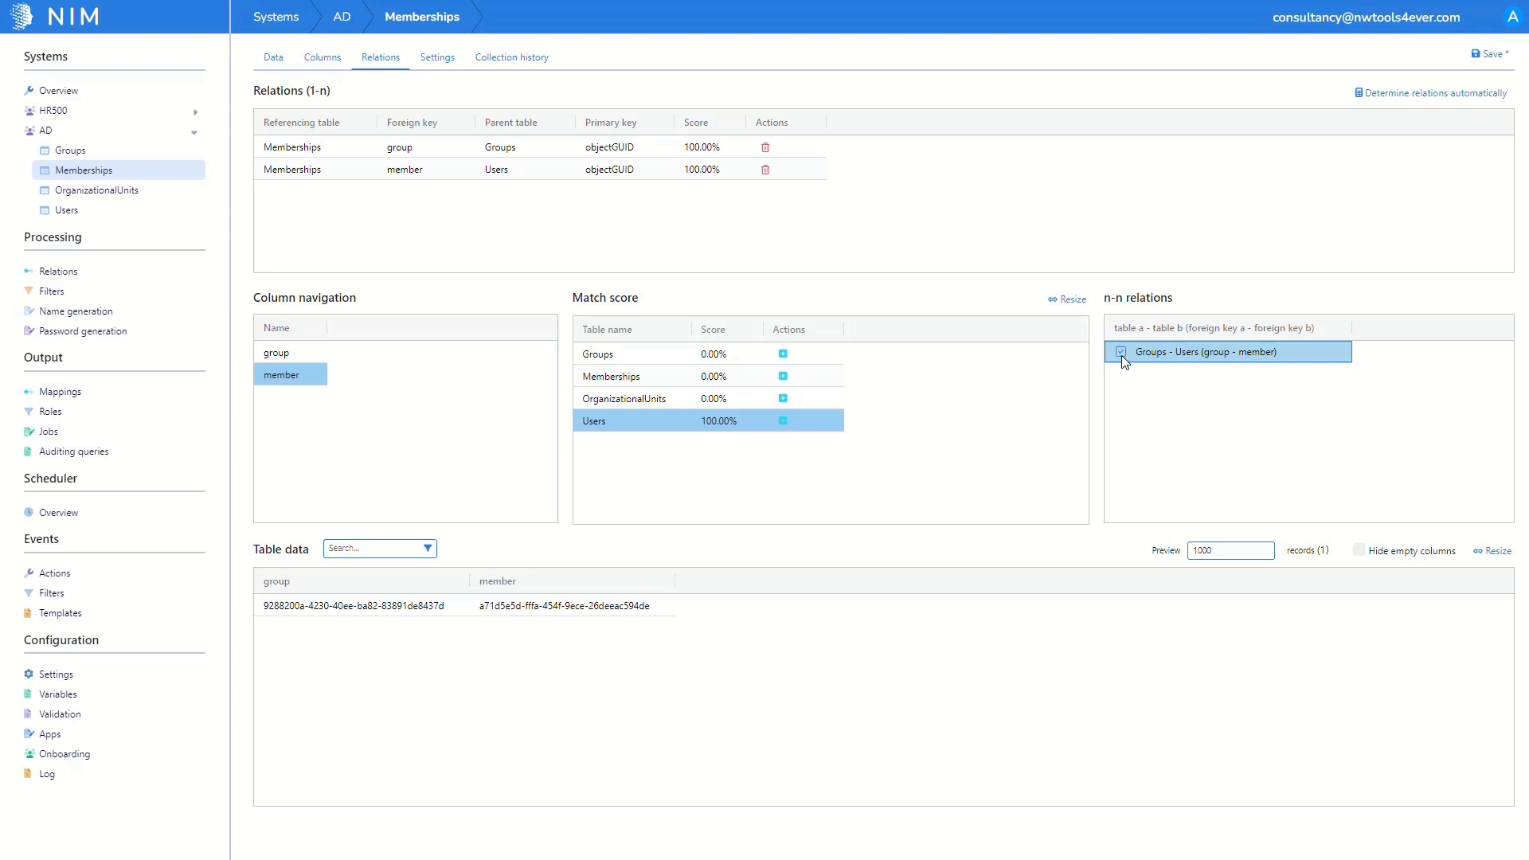
left_click(1467, 55)
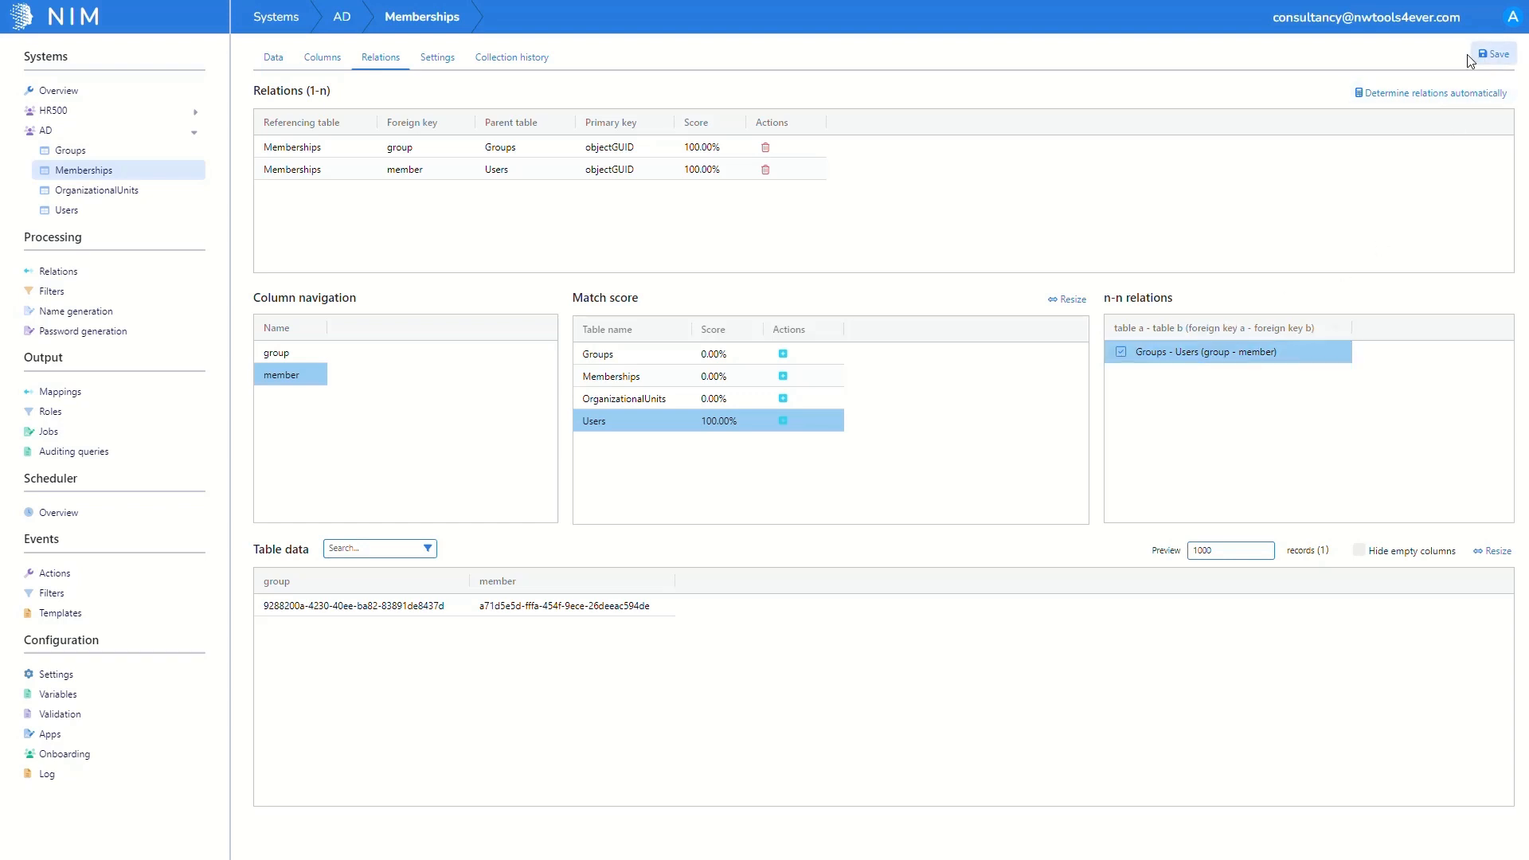
left_click(146, 91)
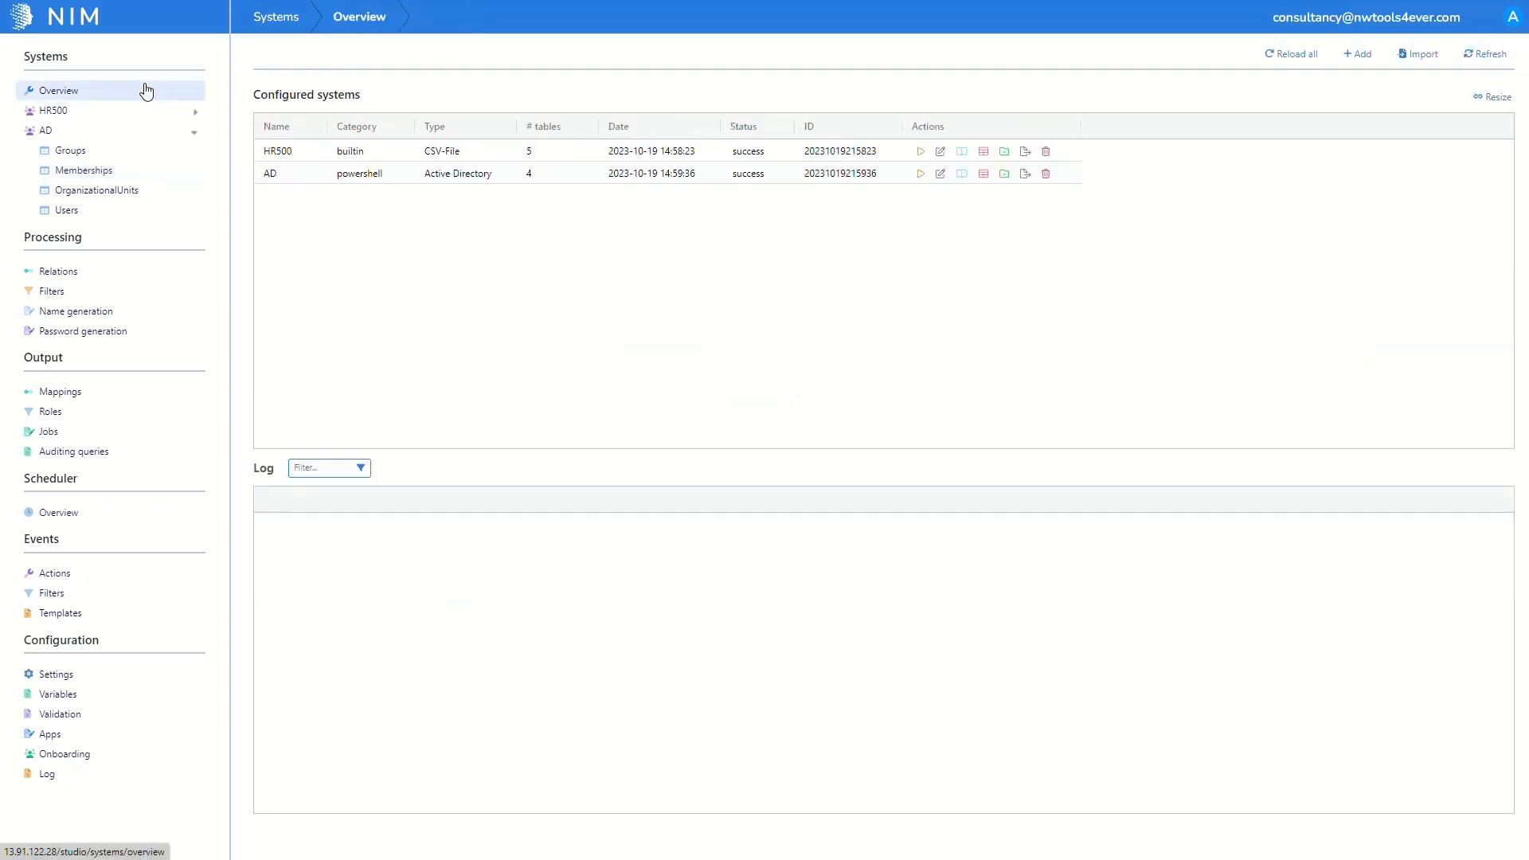
Step: Run data collection for AD and then HR500, both finishing with success
left_click(921, 175)
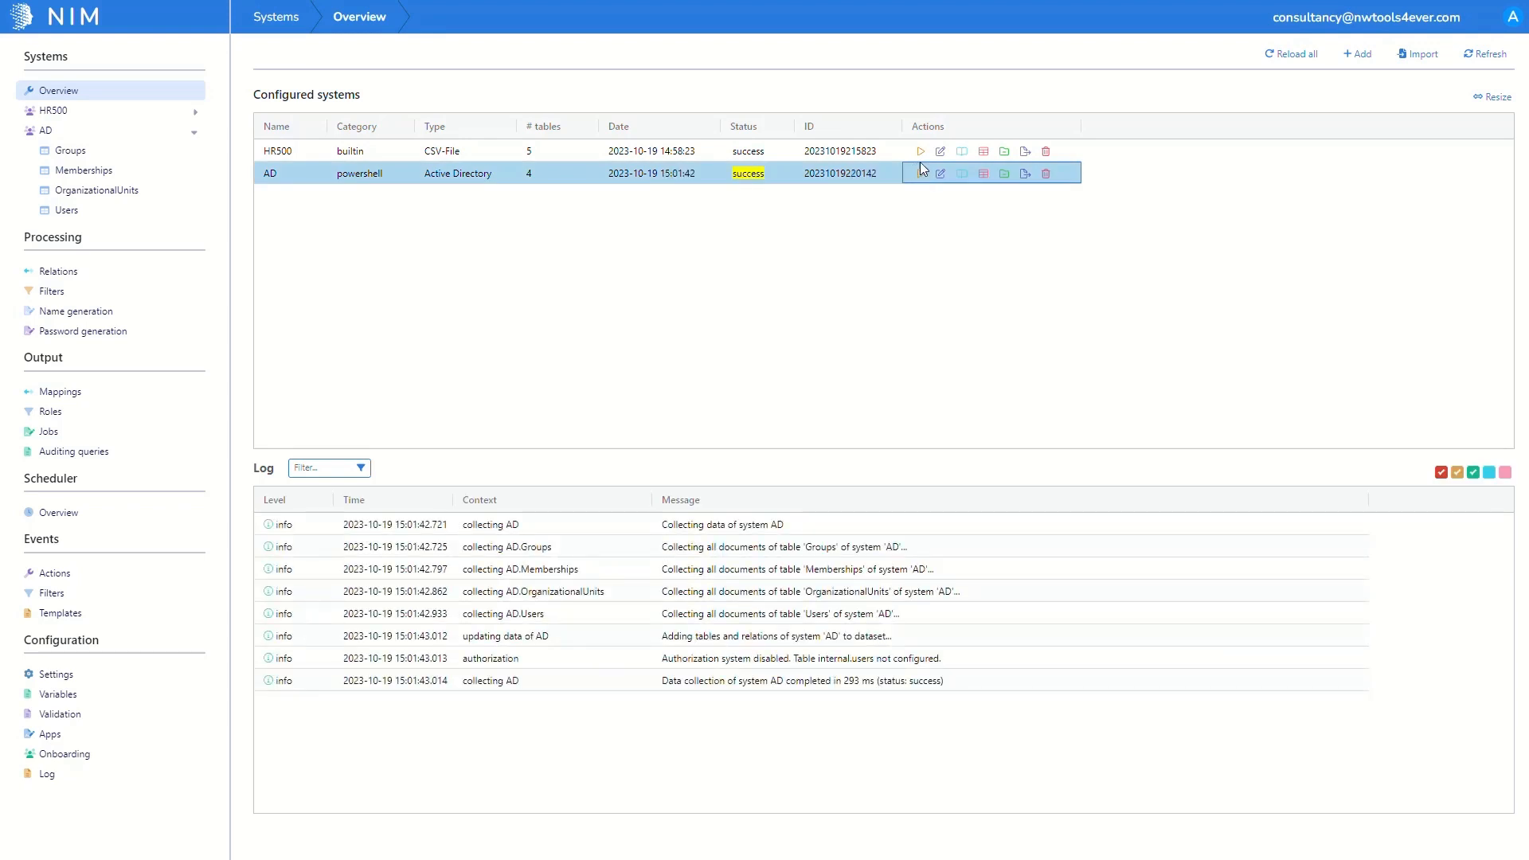
left_click(921, 152)
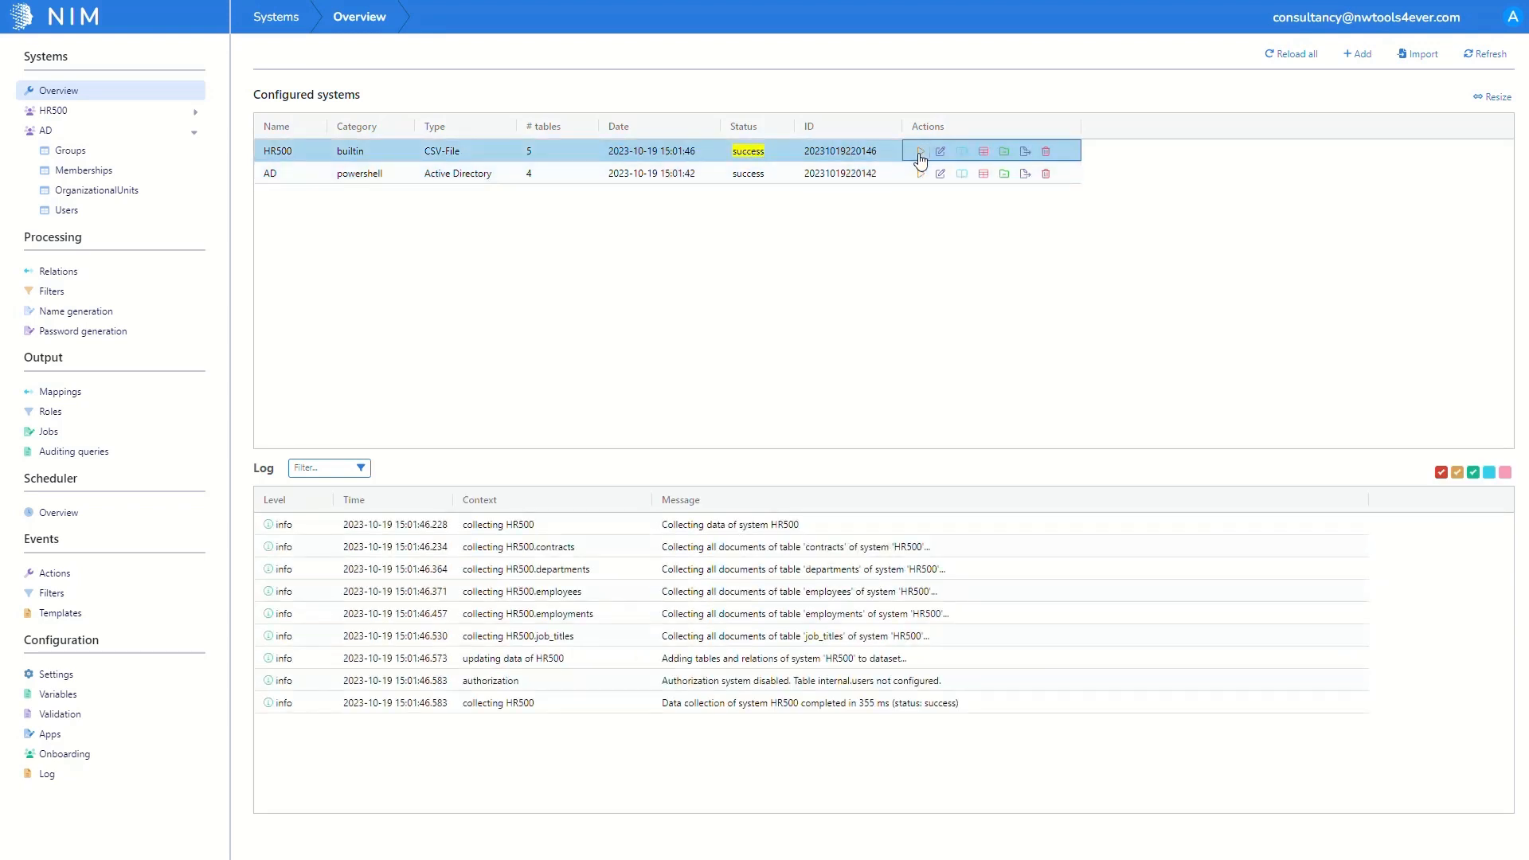